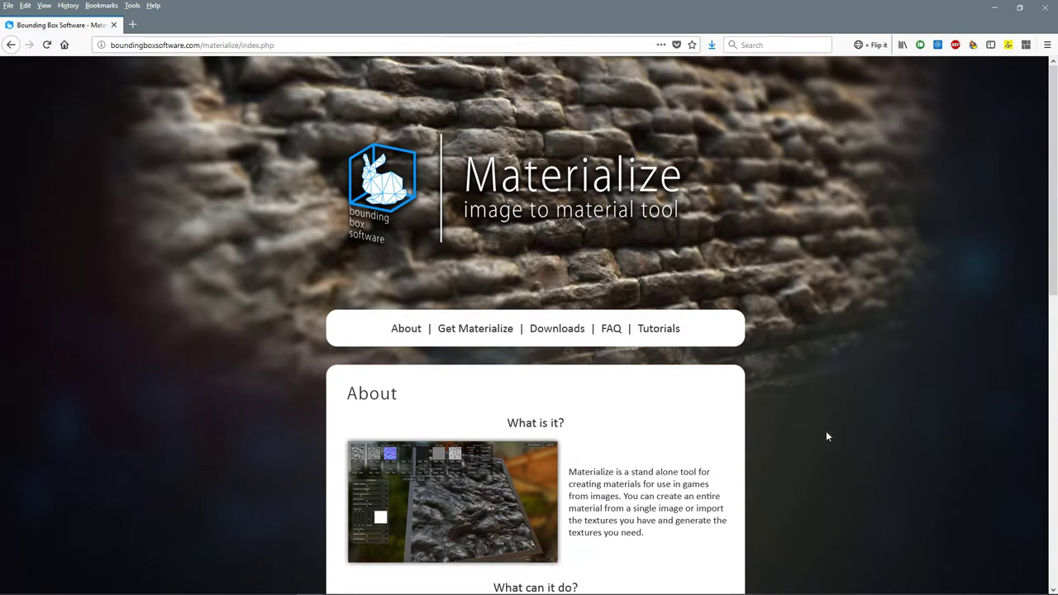
Step: Scroll the Materialize web page down to its Download section
scroll(781, 376, "down", 4)
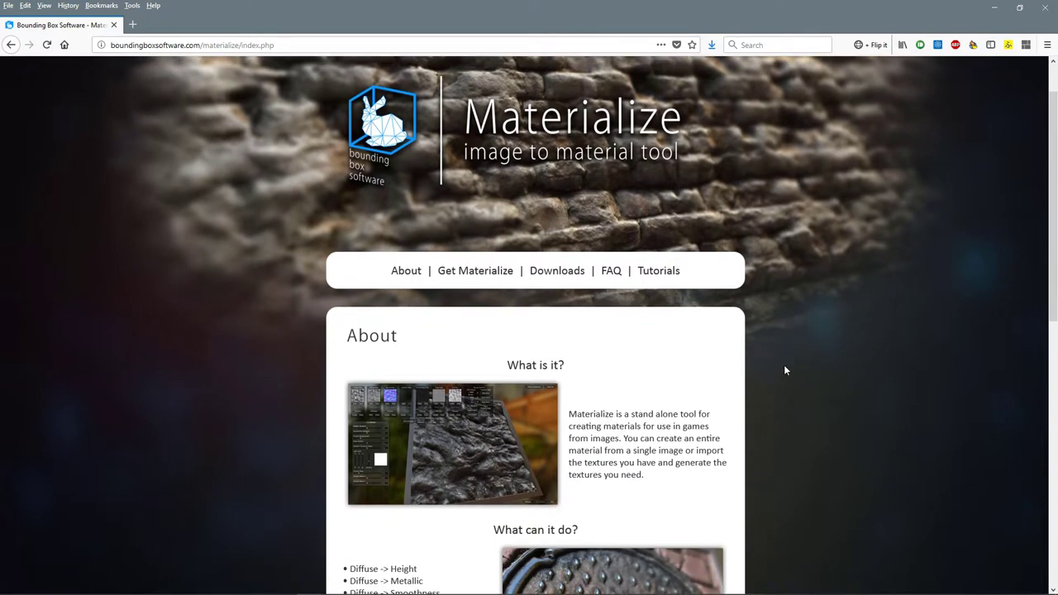
scroll(783, 365, "down", 2)
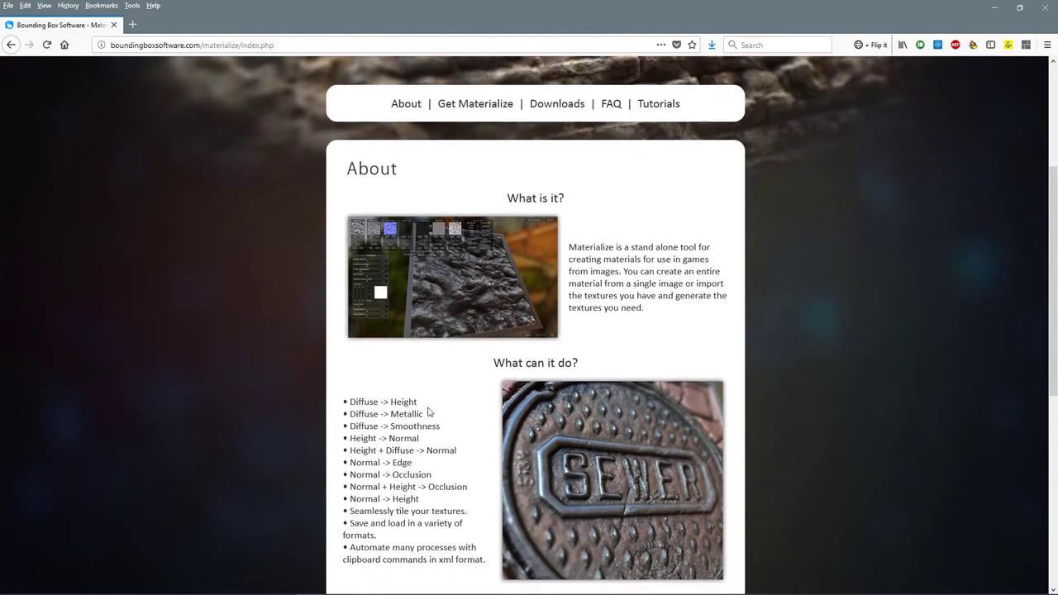
scroll(427, 409, "down", 1)
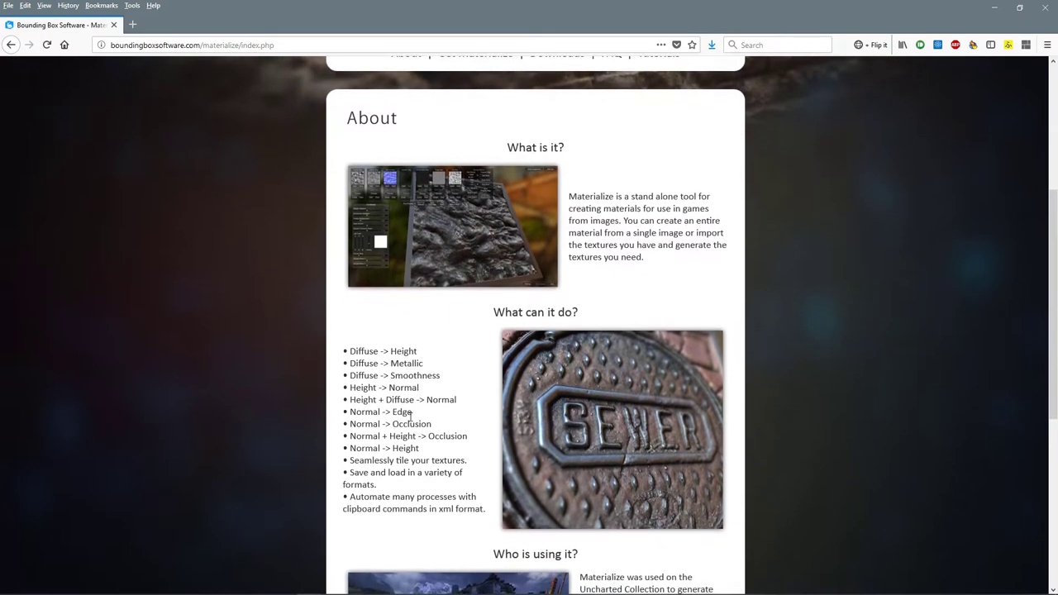
scroll(611, 478, "down", 3)
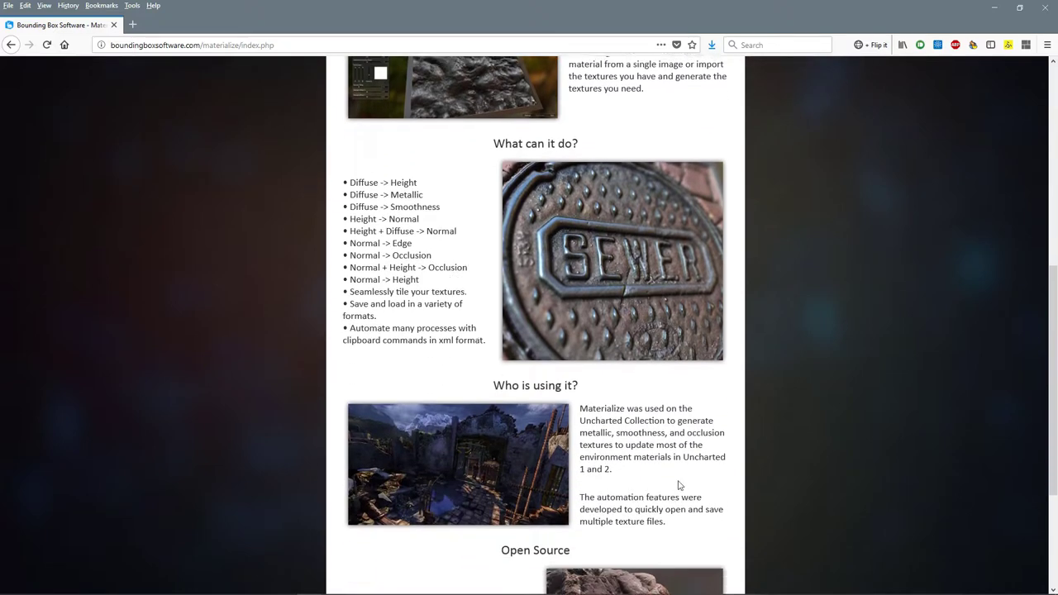
scroll(783, 457, "down", 2)
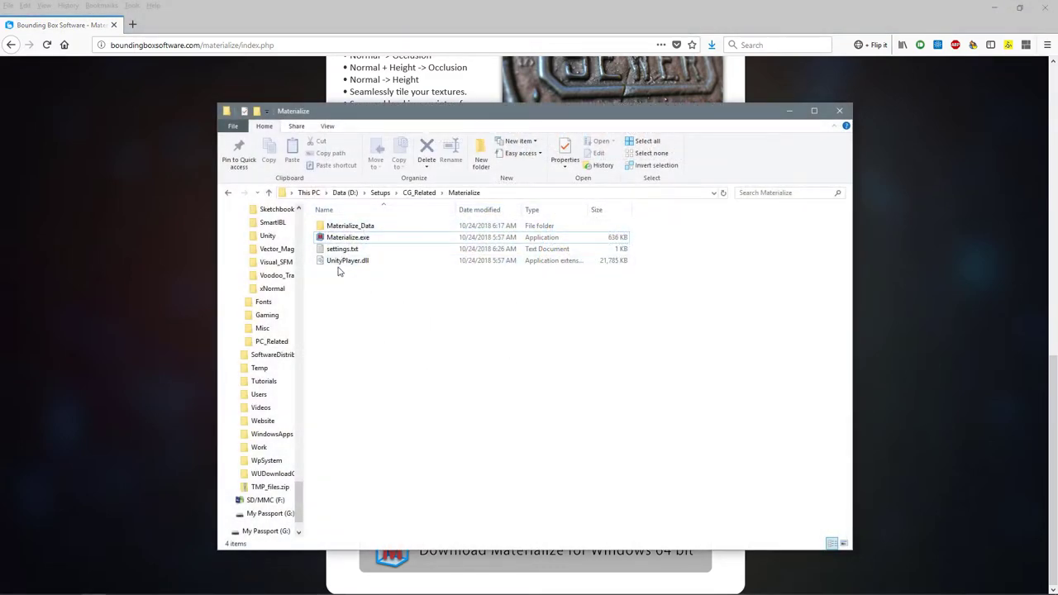
Step: Launch Materialize.exe from the local Materialize program folder
left_click(338, 238)
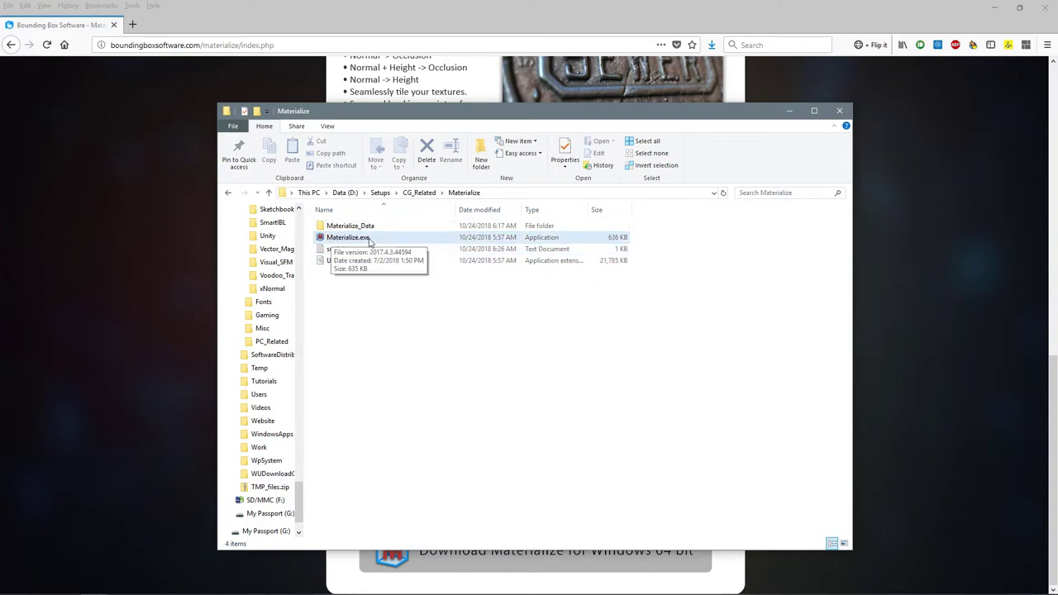
left_click(460, 324)
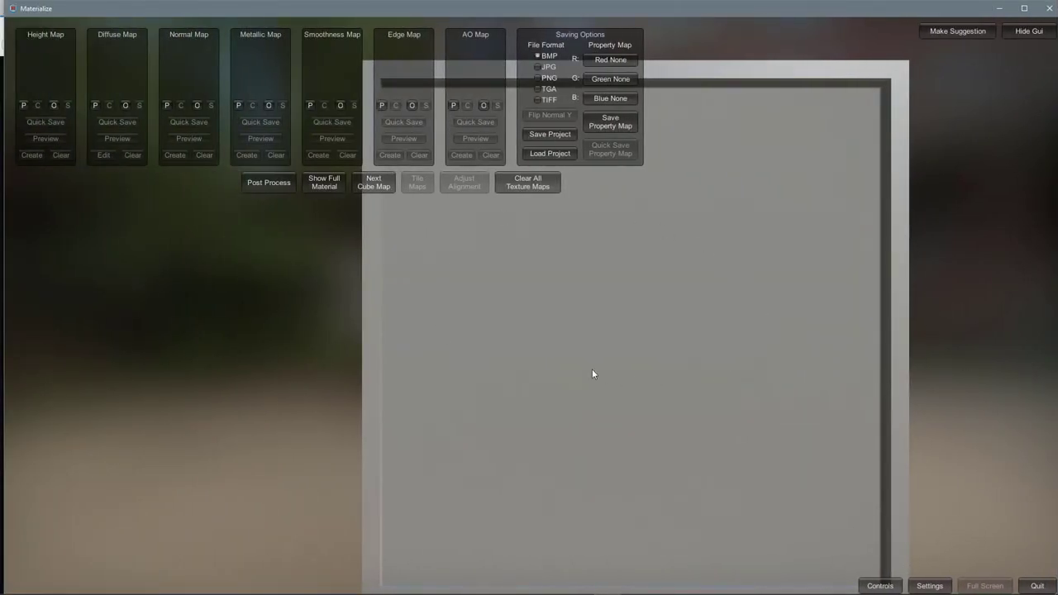
right_click_drag(618, 382, 596, 375)
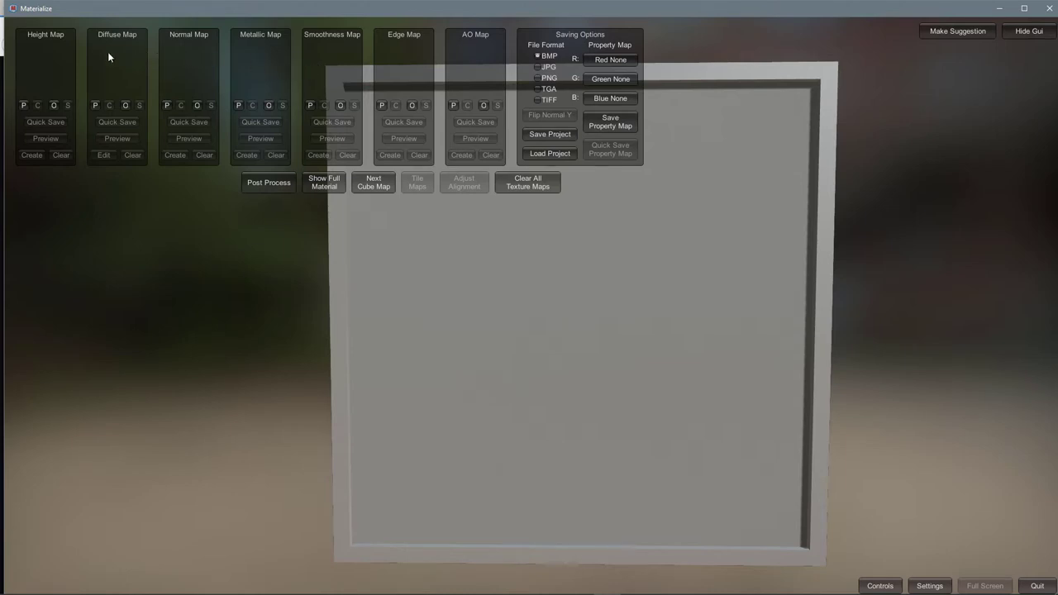
Step: Load BrickRound0109_1_S.jpg as the Diffuse Map
left_click(124, 105)
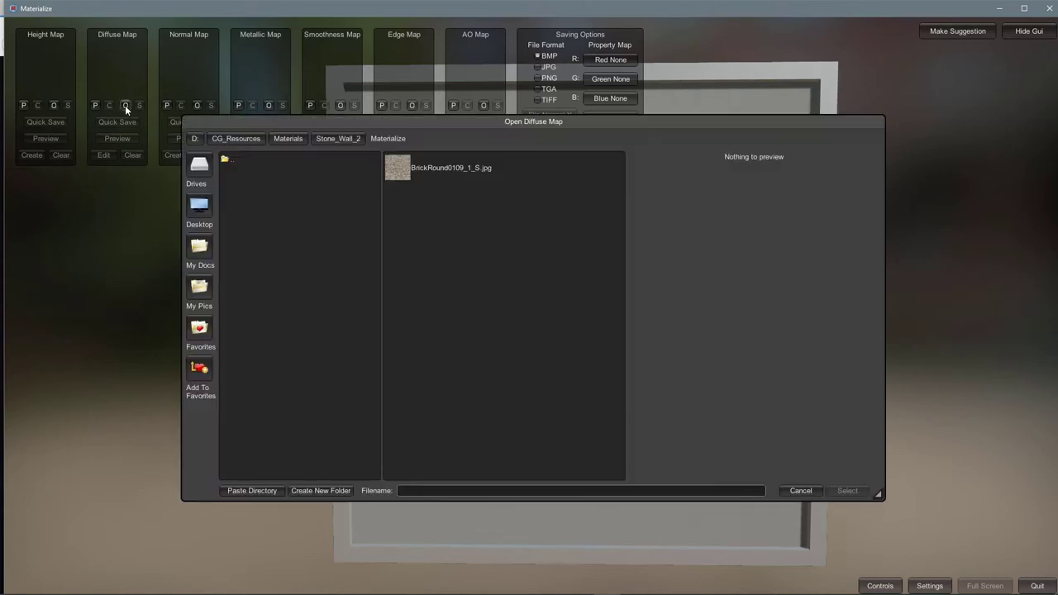
left_click(447, 170)
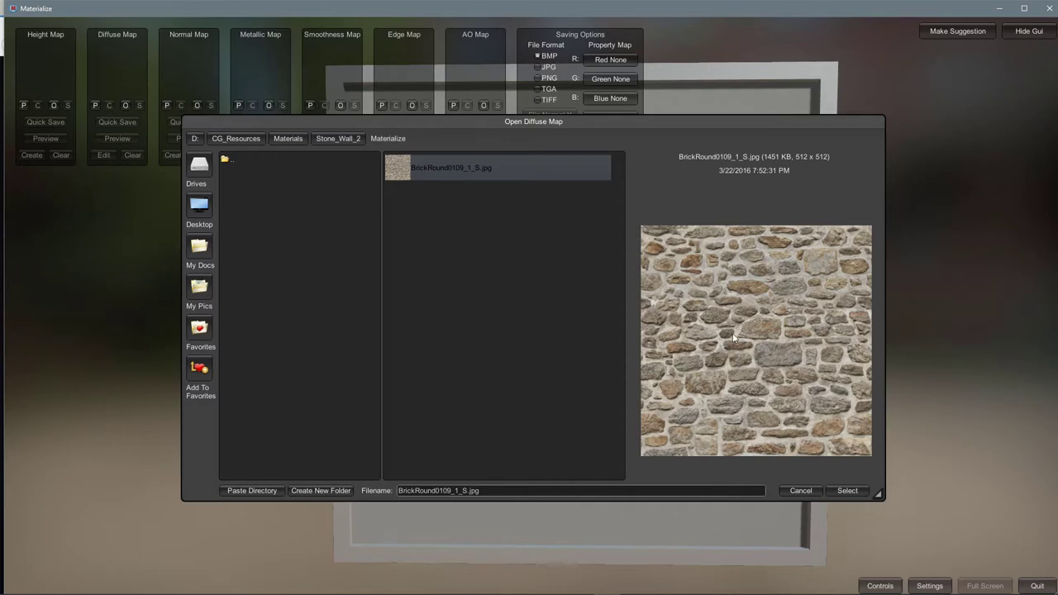
left_click(849, 491)
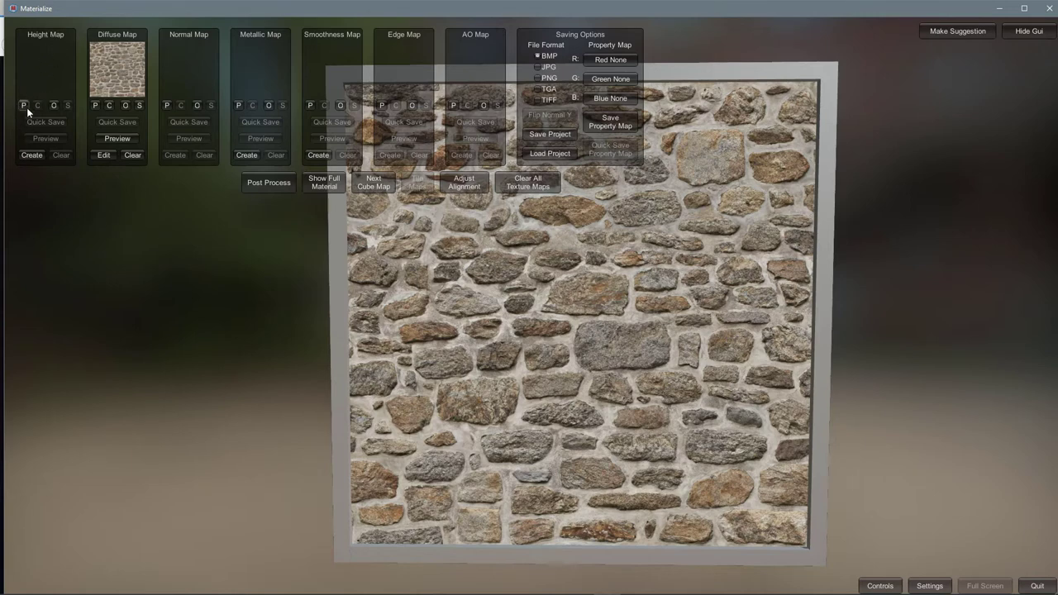
Step: Start Height From Diffuse, widen the height preview, and try the Details then Displace presets
left_click(32, 155)
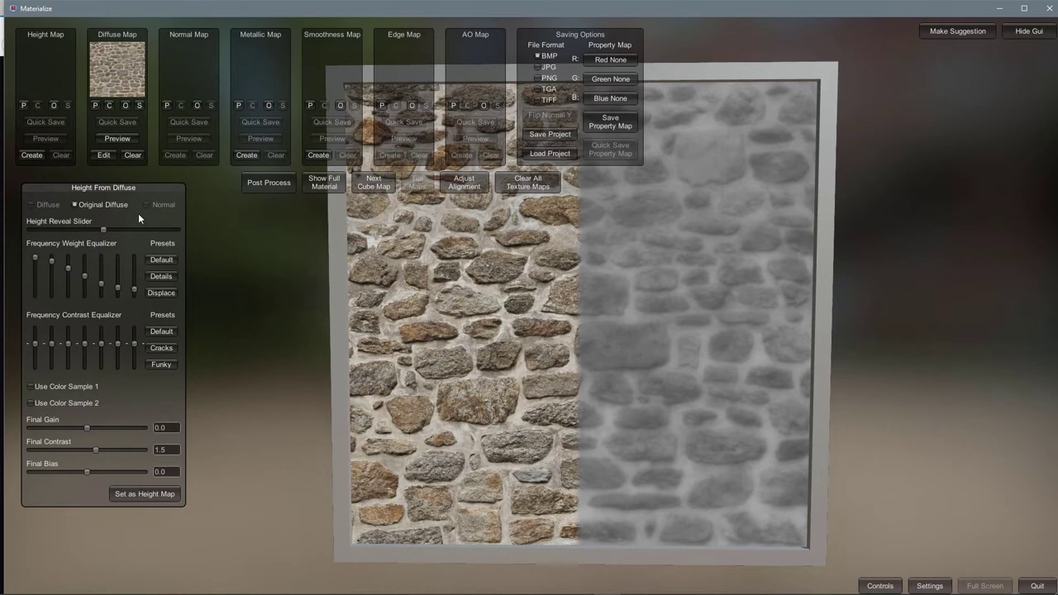
left_click_drag(101, 228, 72, 235)
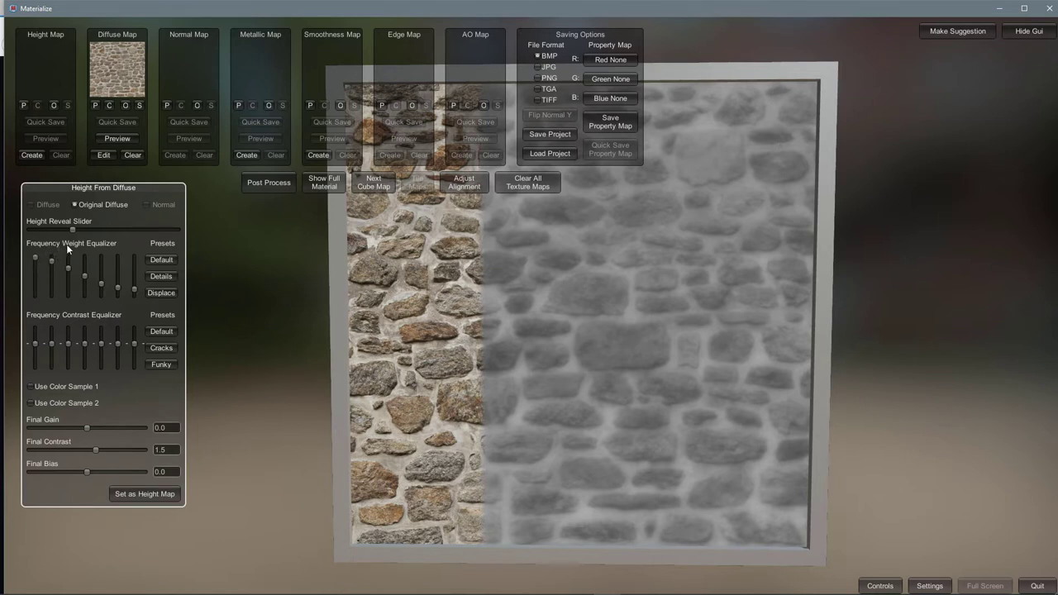
left_click(164, 277)
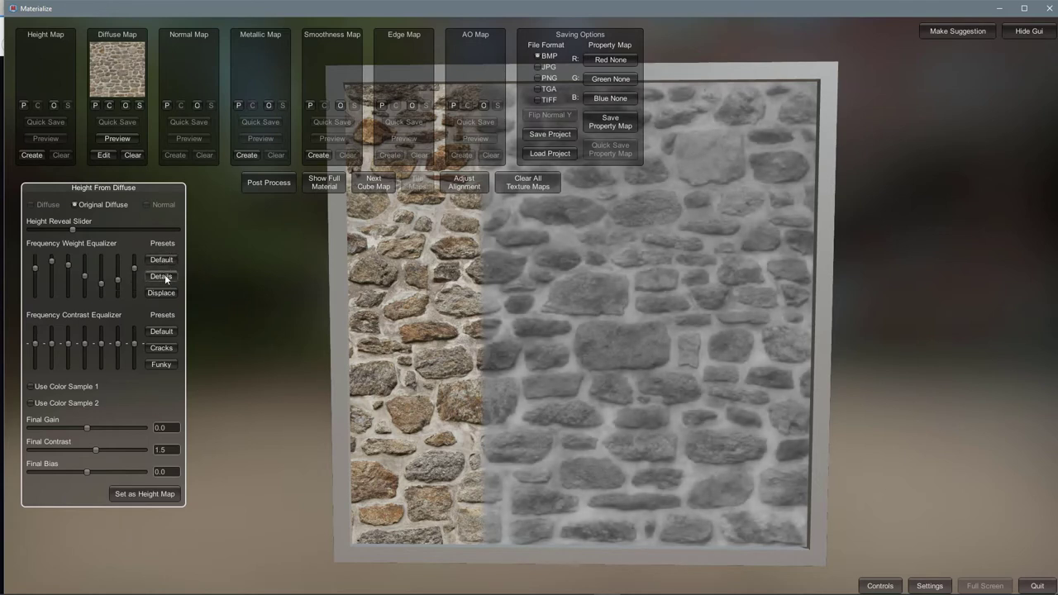
left_click(165, 295)
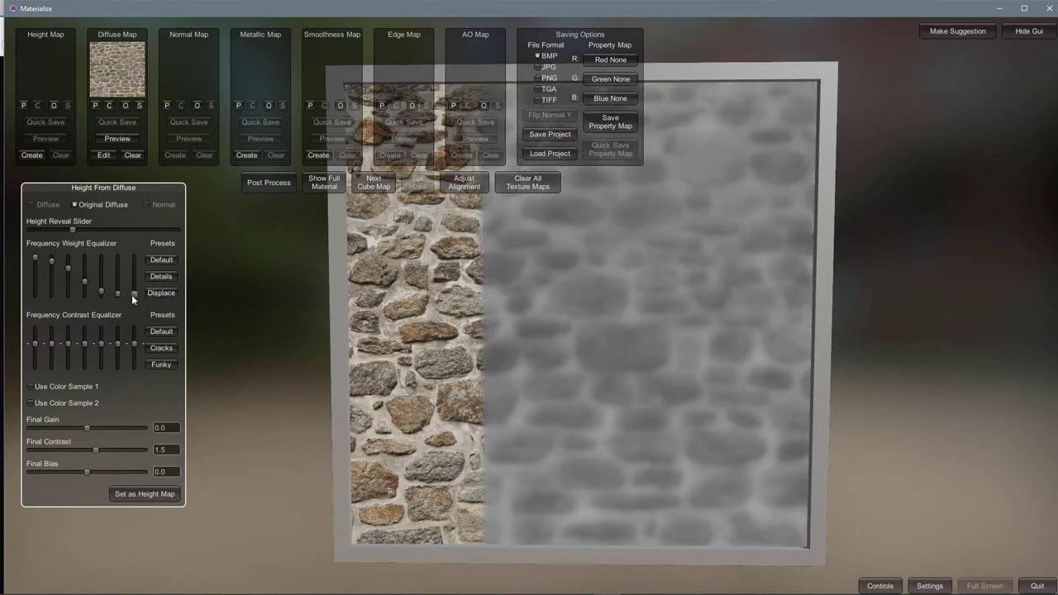
Step: Raise the finest and fourth frequency weights and lower the lowest band's weight
mouse_move(132, 285)
left_mouse_down()
mouse_move(132, 267)
mouse_move(121, 294)
left_mouse_up()
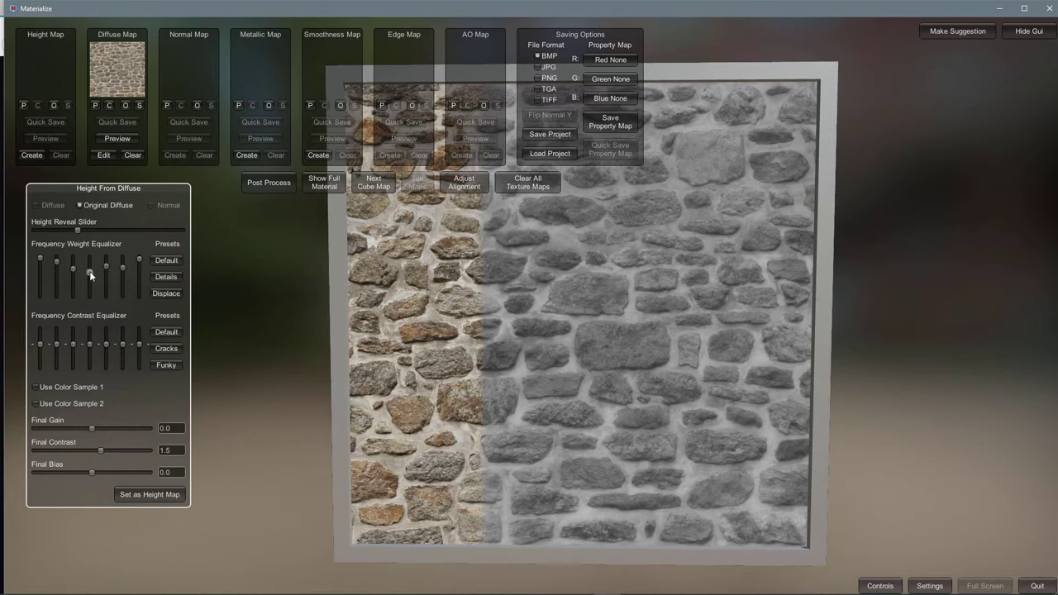
left_click_drag(90, 277, 73, 279)
left_click_drag(40, 261, 41, 288)
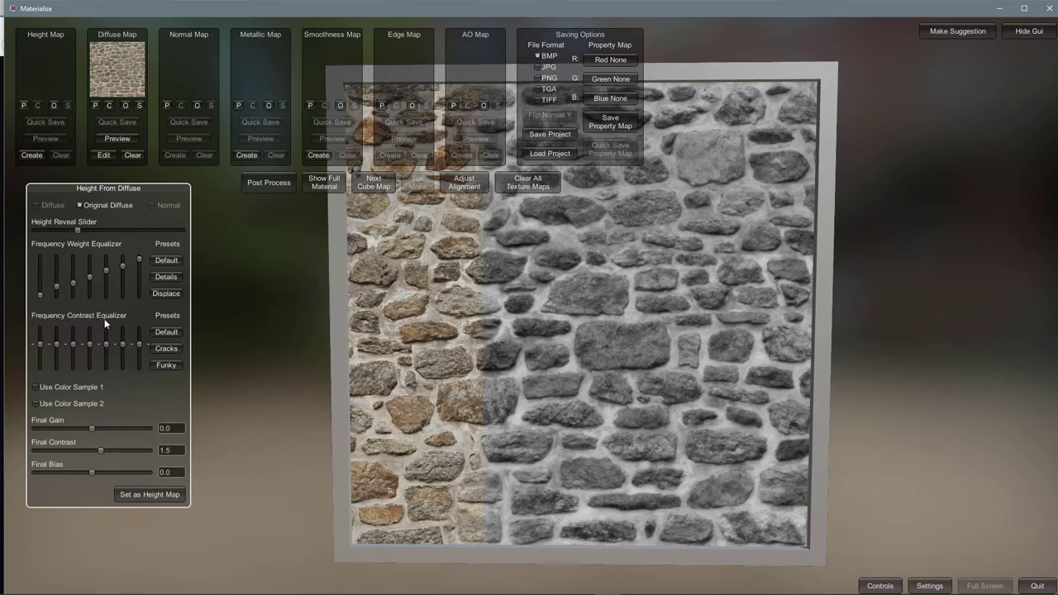
Step: Try the Funky and Cracks Frequency Contrast presets, ending on Cracks
left_click(170, 348)
left_click(171, 366)
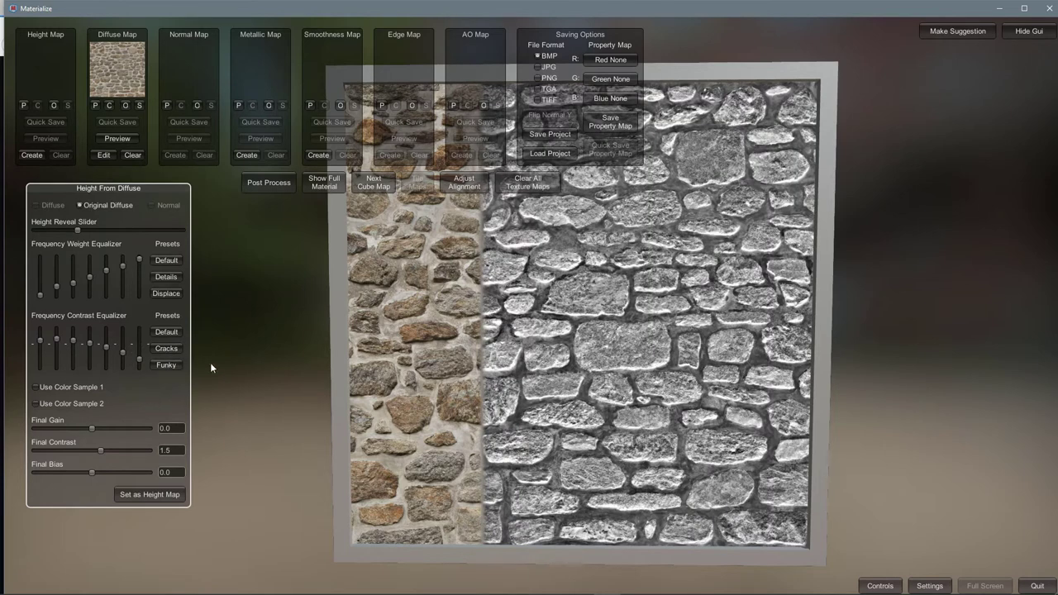
left_click(168, 349)
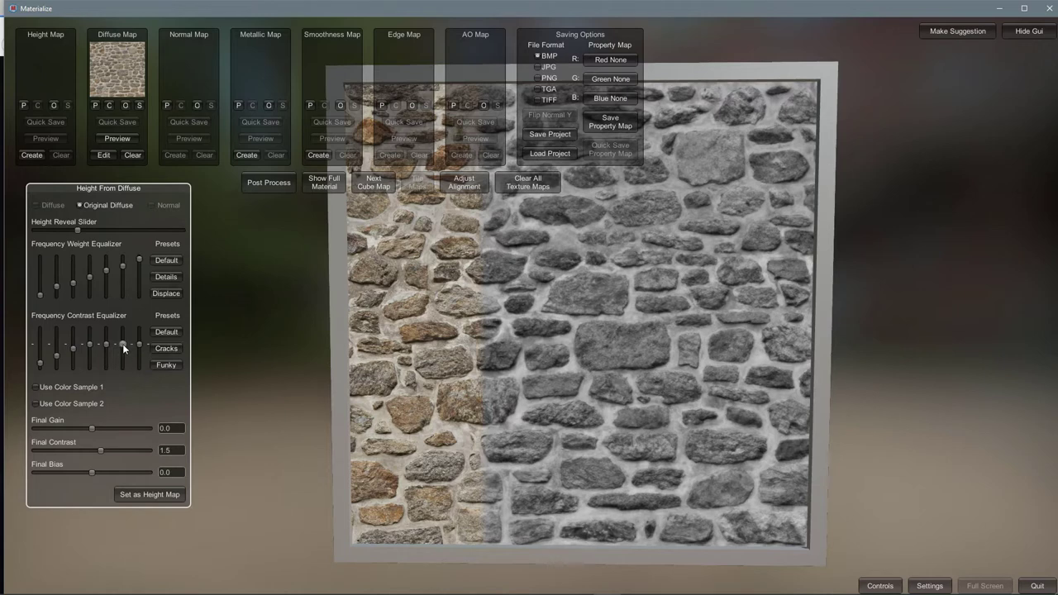
Step: Tweak the sixth, second, third, fourth and first contrast bands for white stones and black mortar
mouse_move(122, 344)
left_mouse_down()
mouse_move(108, 357)
mouse_move(109, 324)
mouse_move(108, 343)
left_mouse_up()
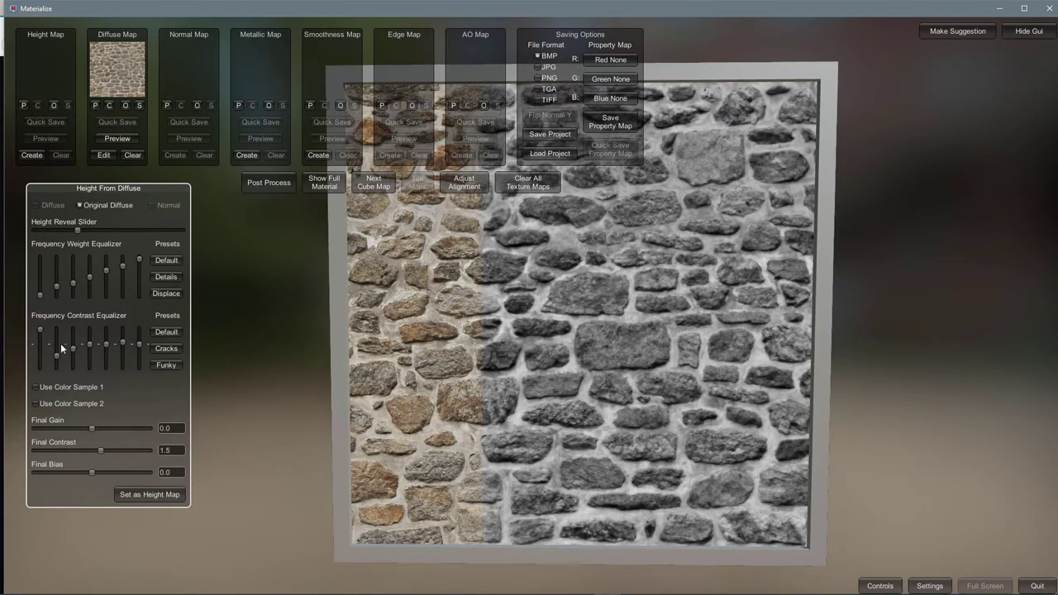
left_click_drag(56, 354, 73, 377)
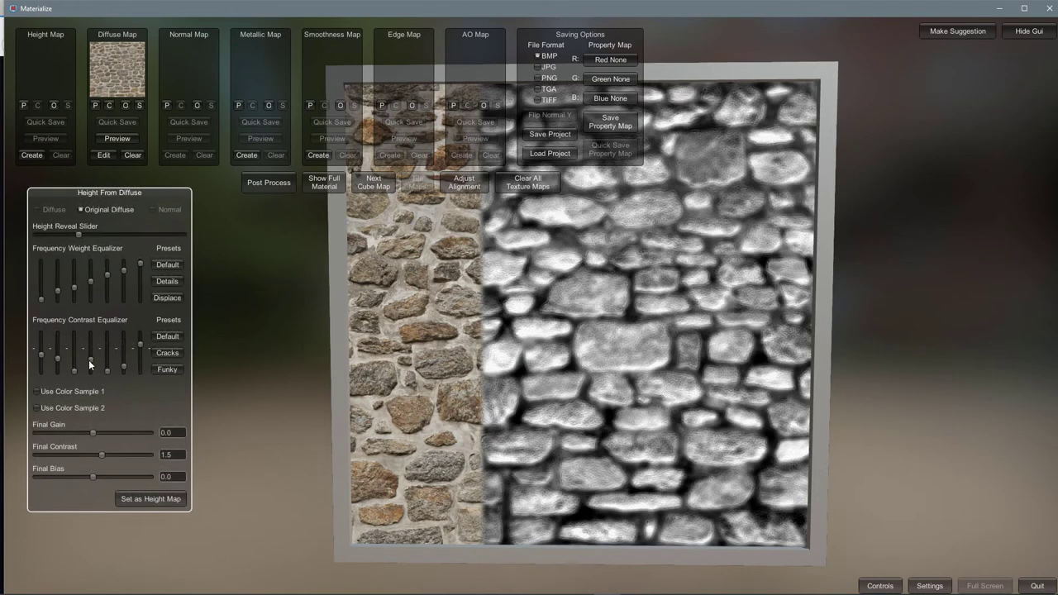
mouse_move(91, 365)
left_mouse_down()
mouse_move(97, 342)
mouse_move(97, 367)
left_mouse_up()
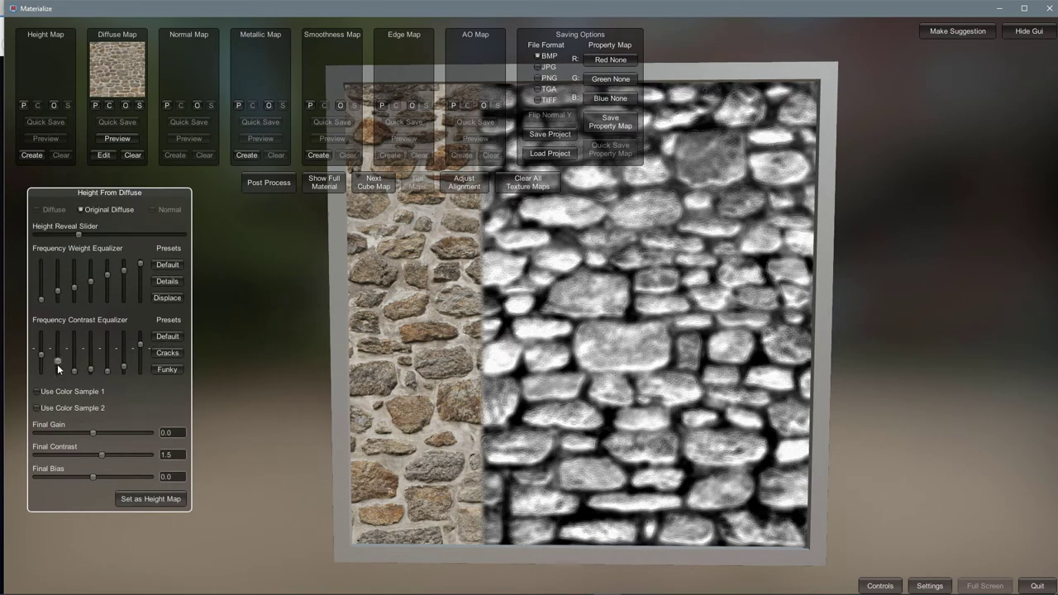
left_click_drag(40, 356, 42, 369)
Step: Bring the seventh, sixth, first, third, fourth and fifth contrast bands toward mid-height
left_click_drag(140, 344, 142, 369)
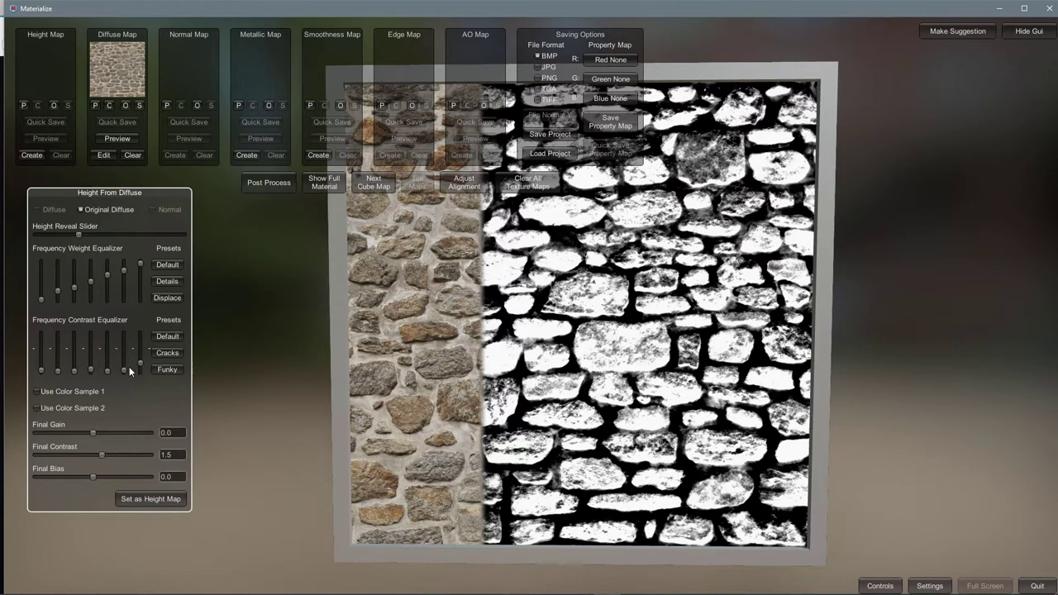
left_click_drag(124, 369, 127, 349)
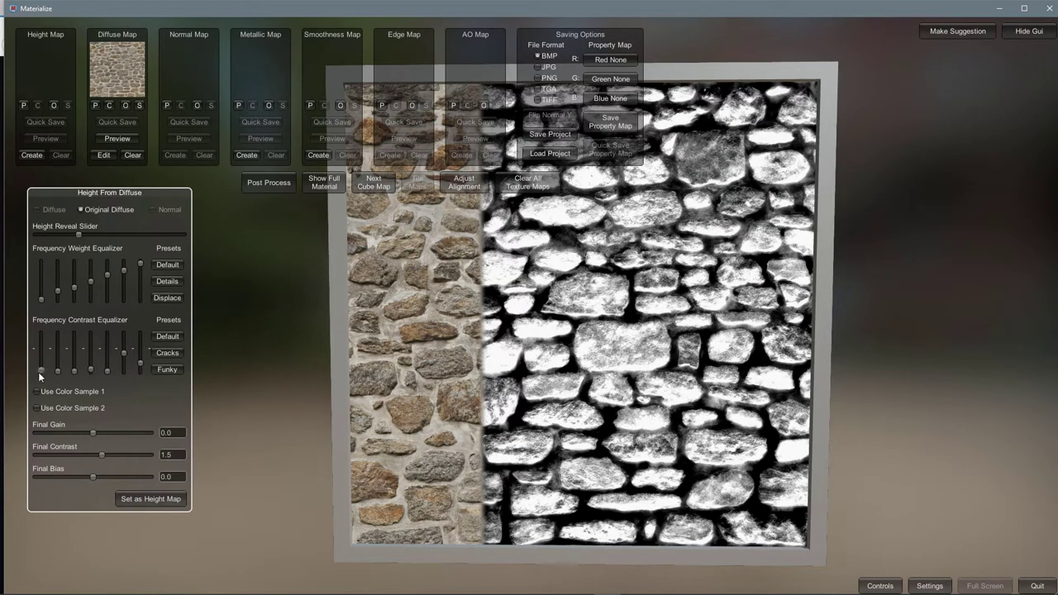
left_click_drag(44, 373, 45, 352)
left_click_drag(75, 370, 75, 351)
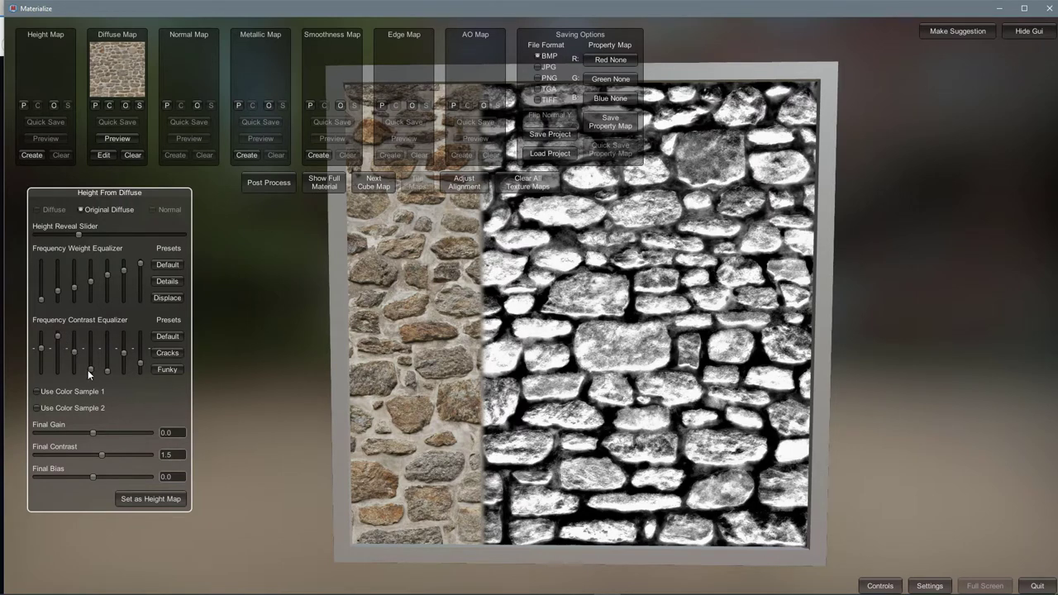
left_click_drag(91, 364, 91, 353)
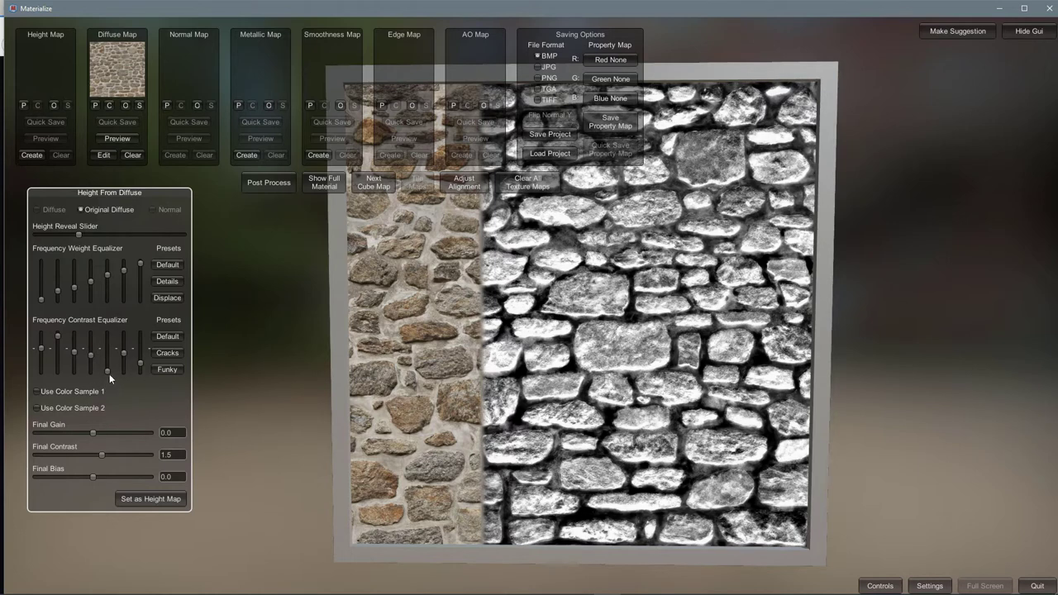
left_click_drag(106, 371, 136, 365)
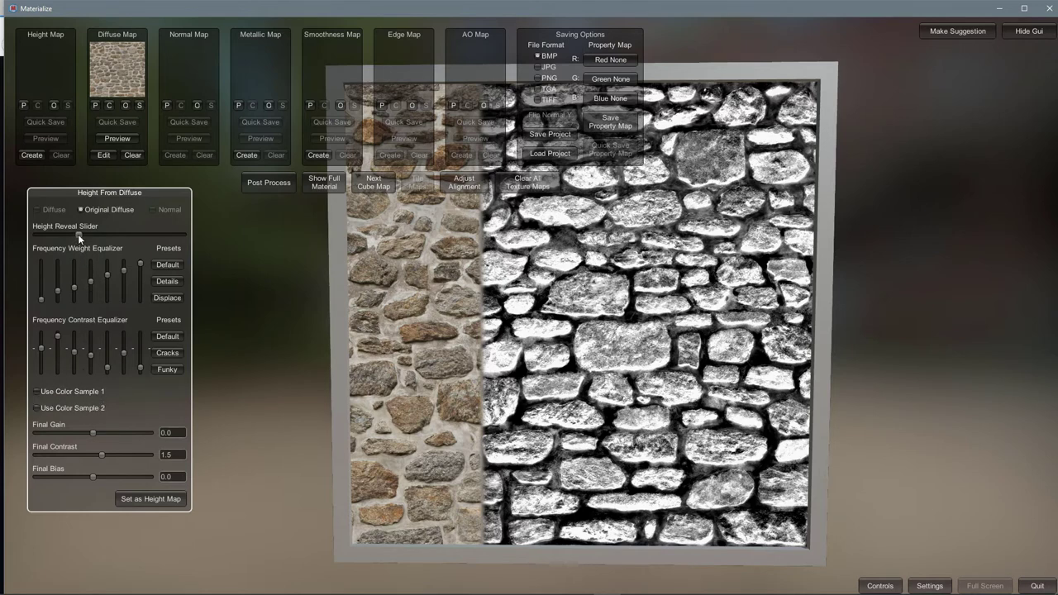
Step: Enable the first colour sample, pick the tan stone colour, and raise its low luminance limit
left_click_drag(78, 234, 127, 234)
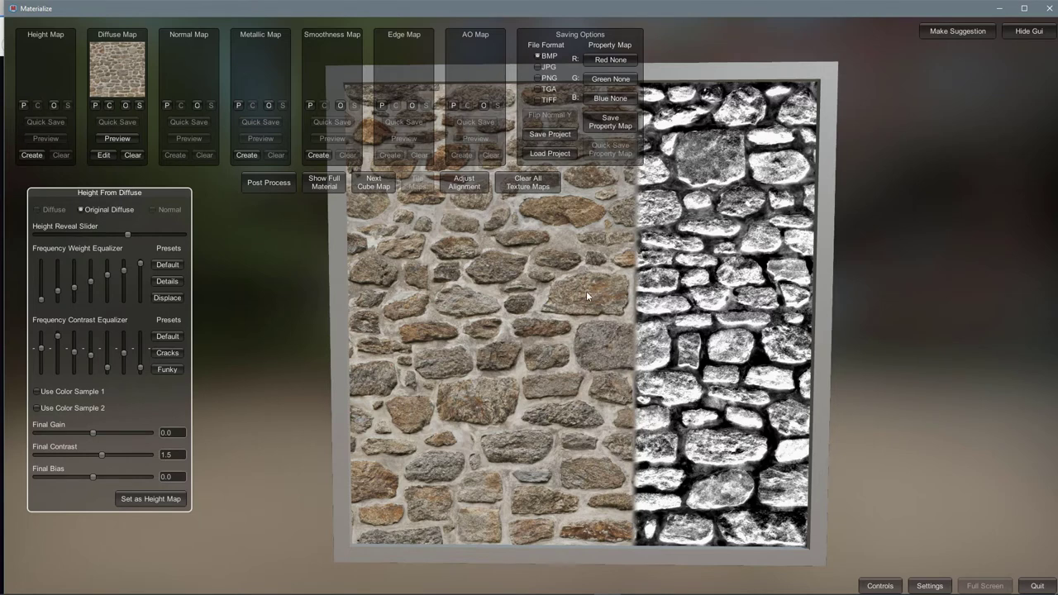
left_click(37, 392)
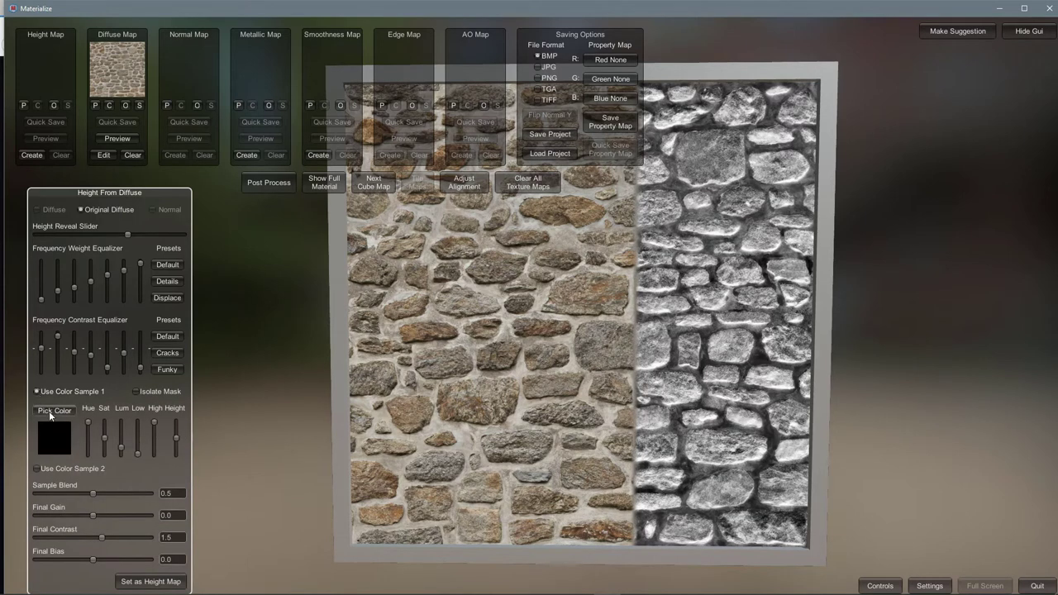
left_click(51, 410)
left_click(595, 287)
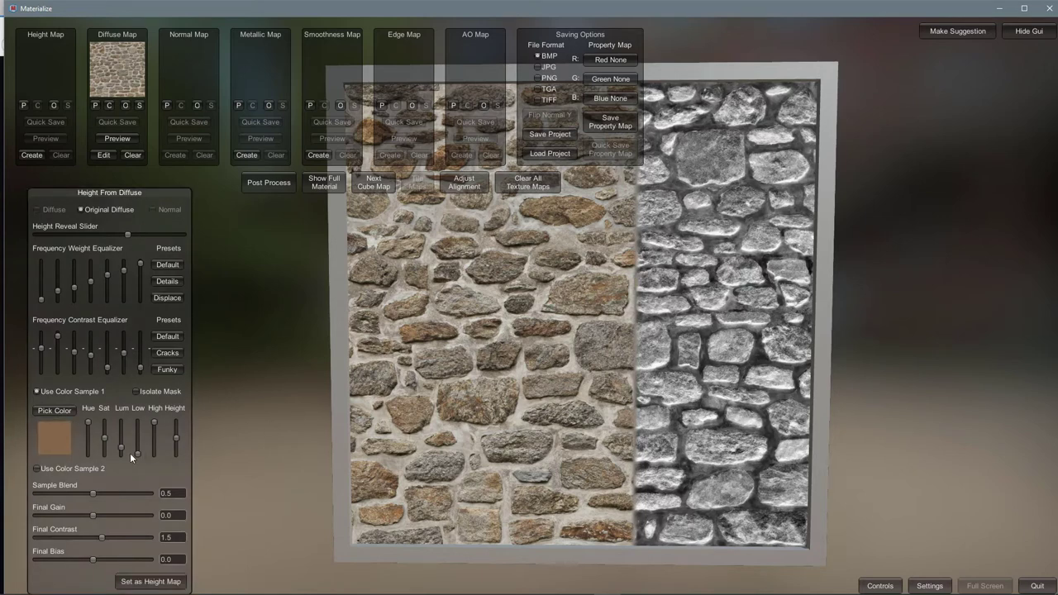
left_click_drag(137, 450, 124, 418)
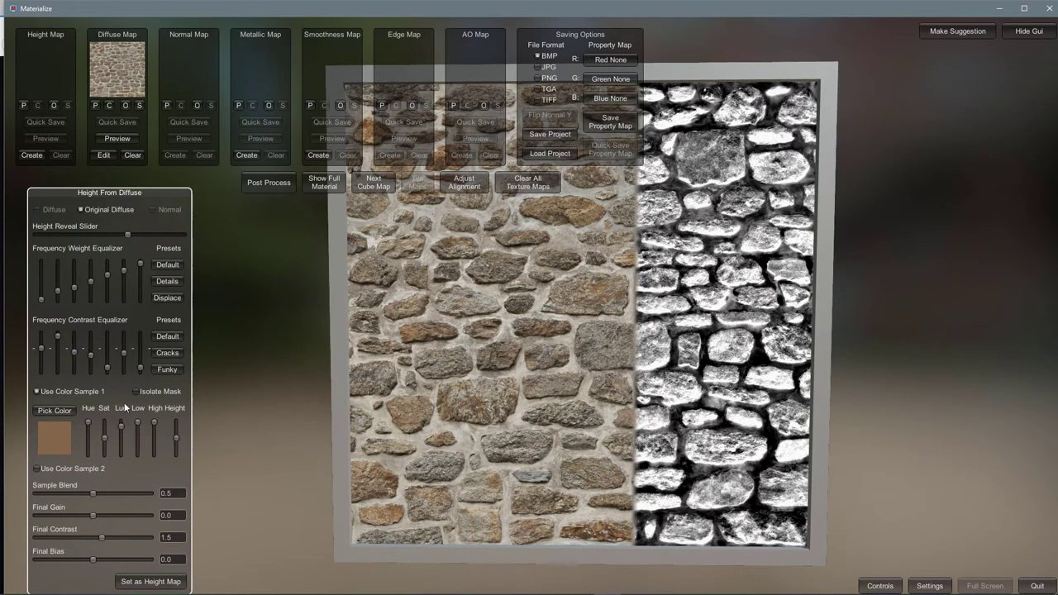
Step: Adjust the sample's saturation and high settings, check the isolated mask, then store it as the Height Map
left_click_drag(129, 234, 64, 239)
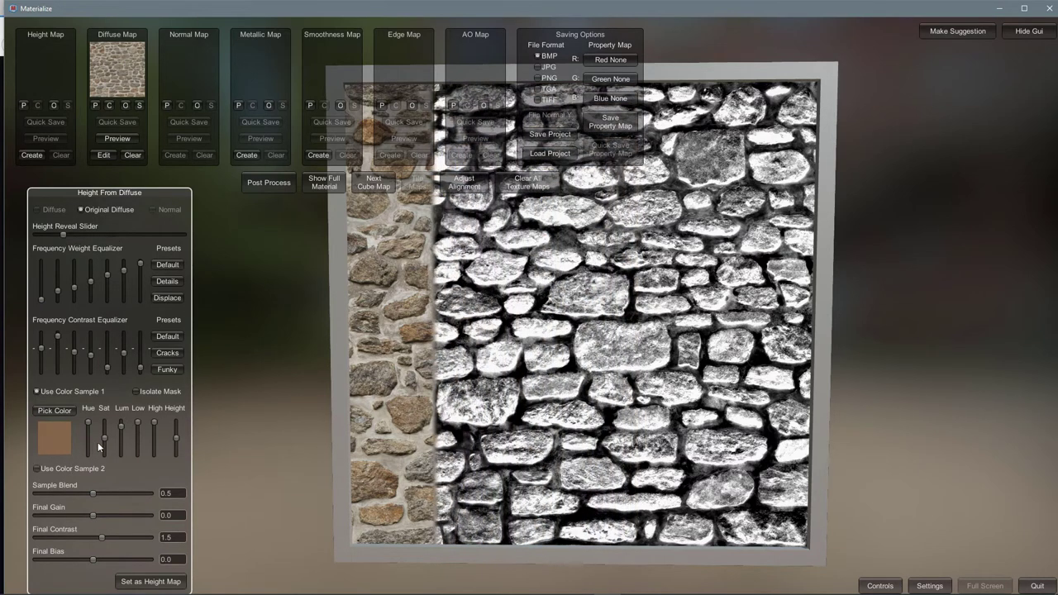
mouse_move(101, 447)
left_mouse_down()
mouse_move(105, 413)
mouse_move(102, 454)
mouse_move(103, 445)
left_mouse_up()
left_click_drag(155, 422, 176, 435)
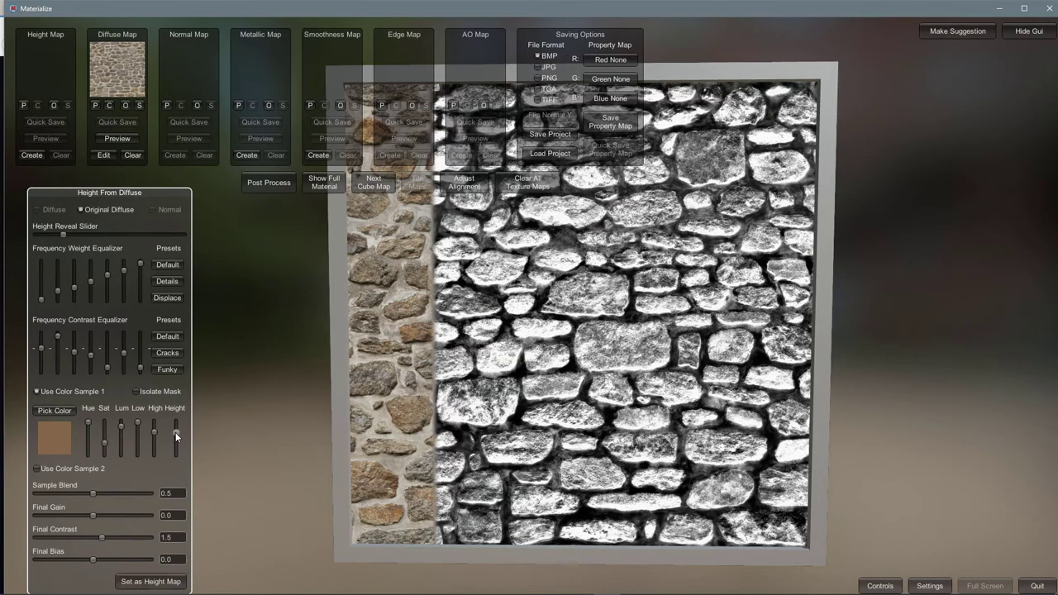
left_click(136, 391)
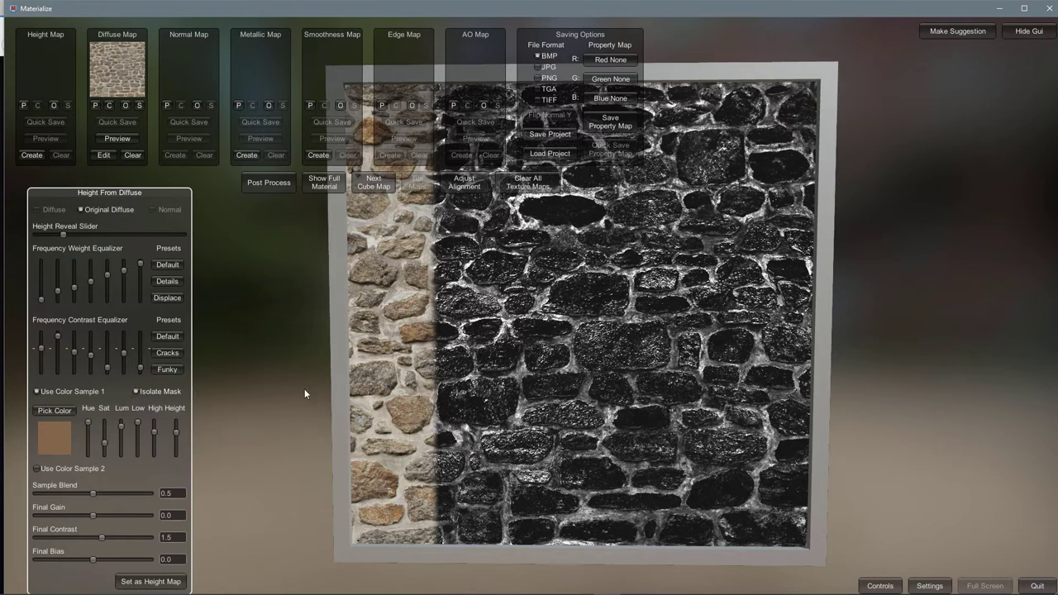
left_click(136, 392)
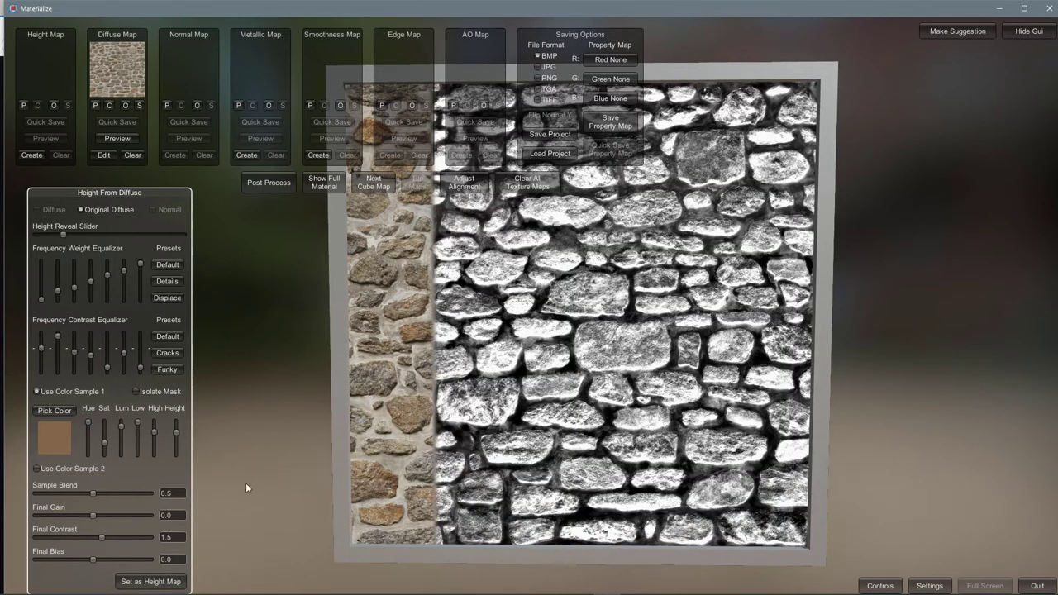
left_click(170, 582)
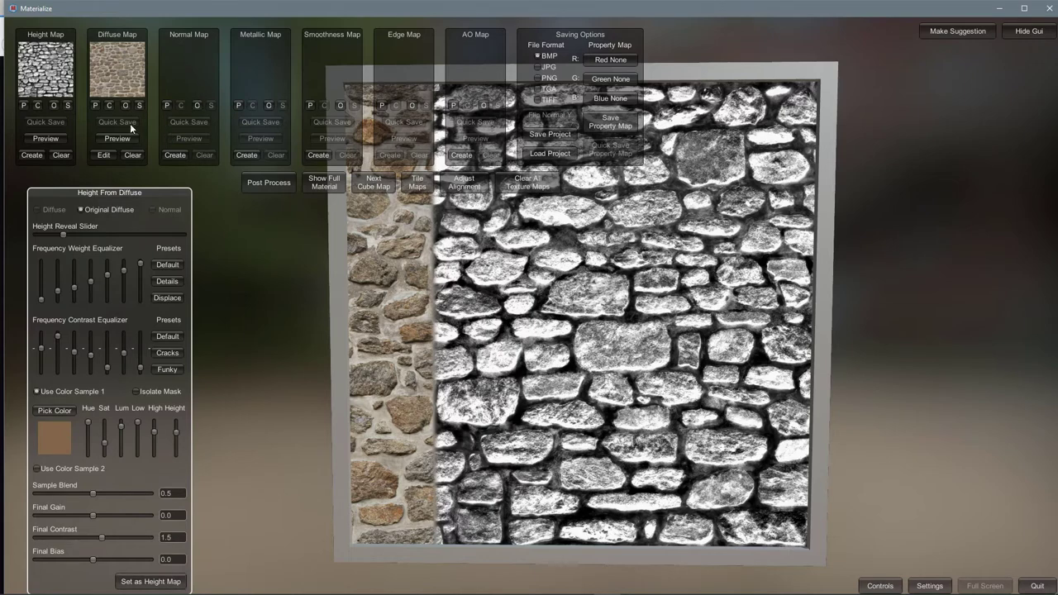
Step: Create a normal map from the height, trying the Smooth preset before returning to Default
left_click(177, 156)
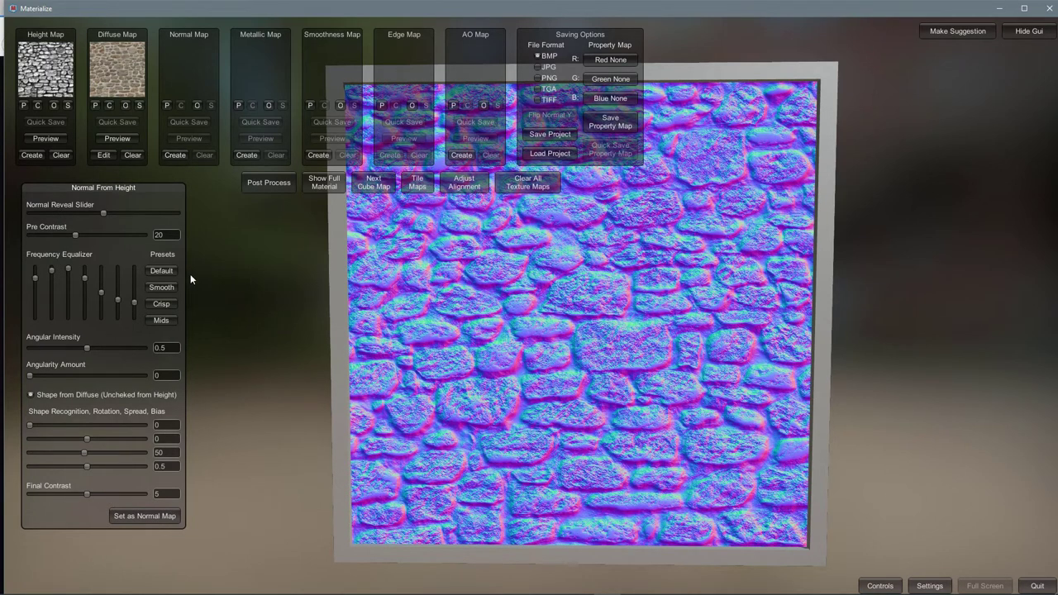
left_click(162, 272)
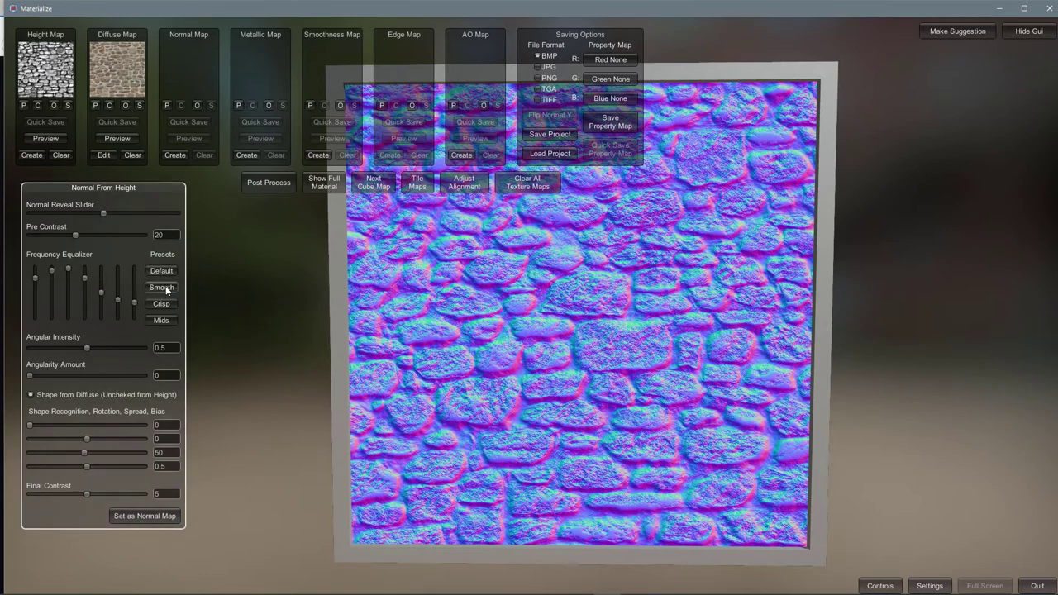
left_click(163, 287)
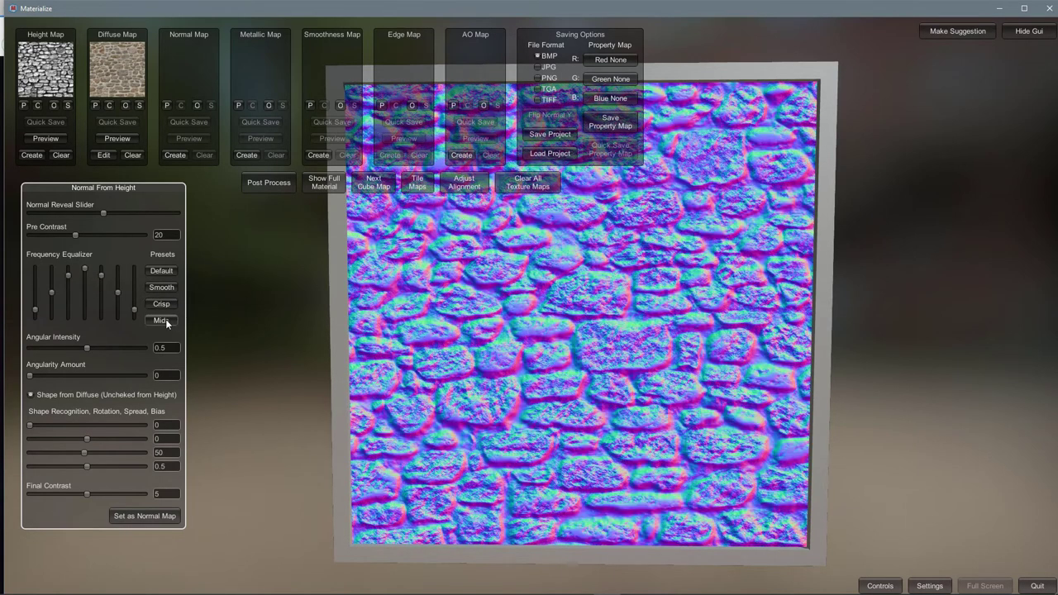
left_click(162, 272)
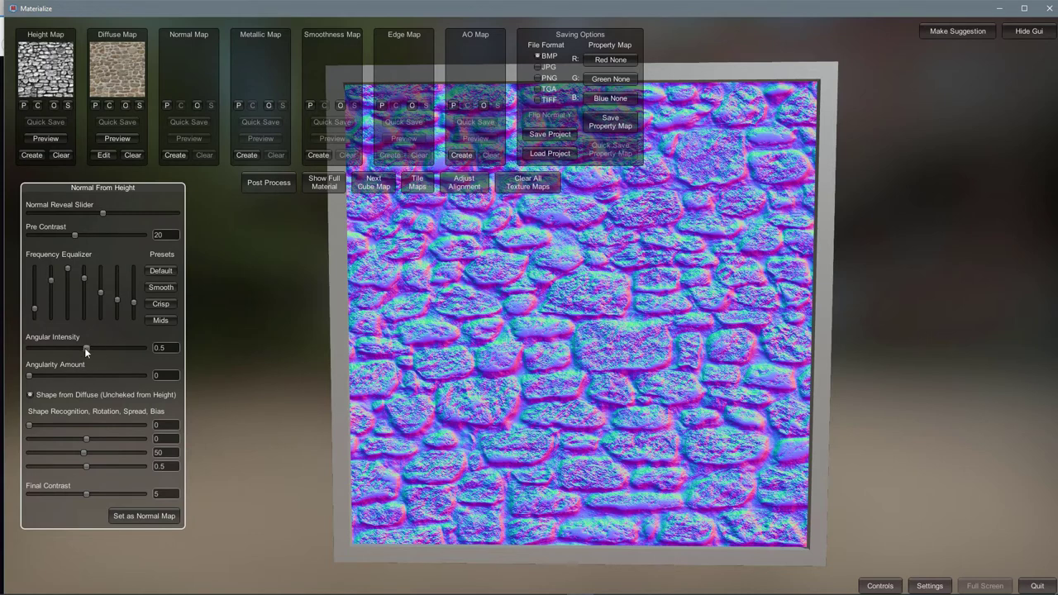
Step: Set Angular Intensity to 0.6153, adjust Angularity Amount, and lower Final Contrast to 4.4230
mouse_move(85, 347)
left_mouse_down()
mouse_move(53, 349)
mouse_move(110, 352)
mouse_move(98, 350)
left_mouse_up()
mouse_move(29, 376)
left_mouse_down()
mouse_move(67, 375)
mouse_move(30, 377)
left_mouse_up()
mouse_move(87, 493)
left_mouse_down()
mouse_move(24, 502)
mouse_move(175, 491)
mouse_move(63, 494)
mouse_move(81, 492)
left_mouse_up()
Step: Store the purple normal result, made with Angular Intensity 0.6153, in the Normal Map slot
left_click(156, 517)
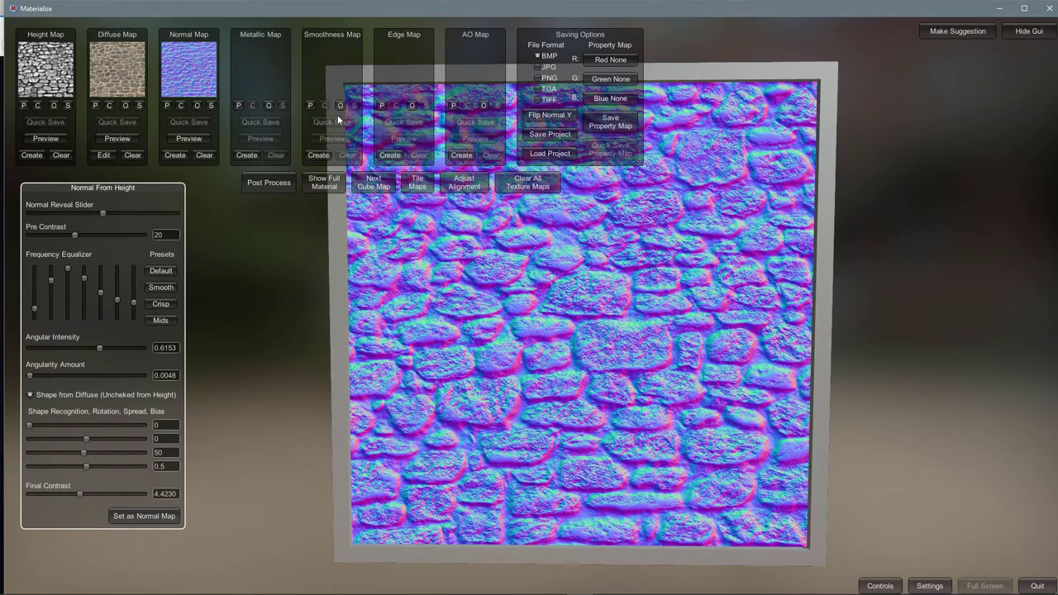
Step: Create an AO map with pixel spread ~24.5, depth ~34.8, power 0.7144, bias 0, and store it
left_click(463, 155)
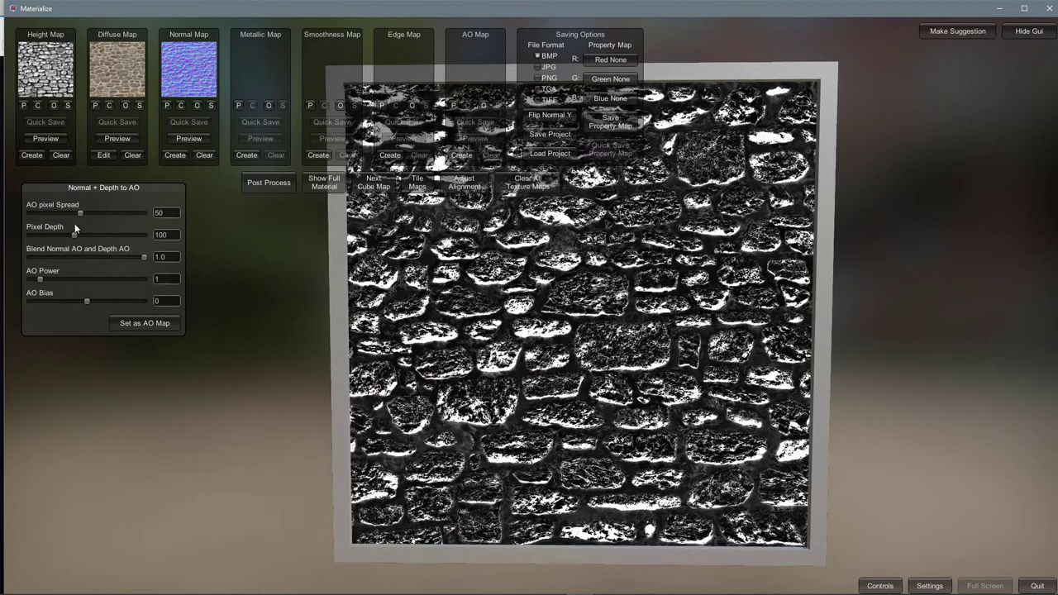
left_click_drag(81, 213, 46, 234)
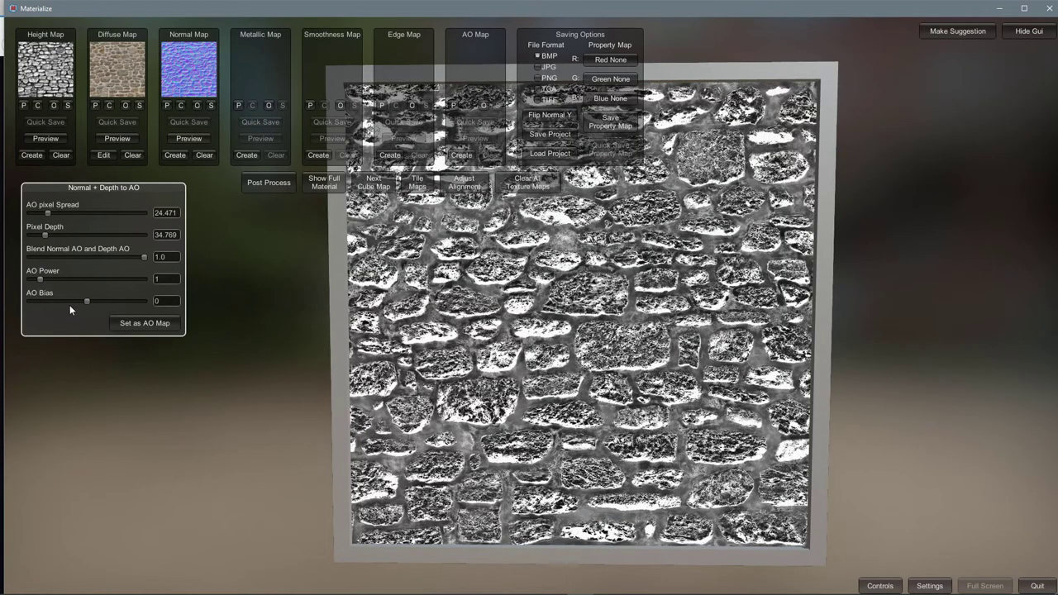
mouse_move(40, 280)
left_mouse_down()
mouse_move(50, 281)
mouse_move(37, 282)
left_mouse_up()
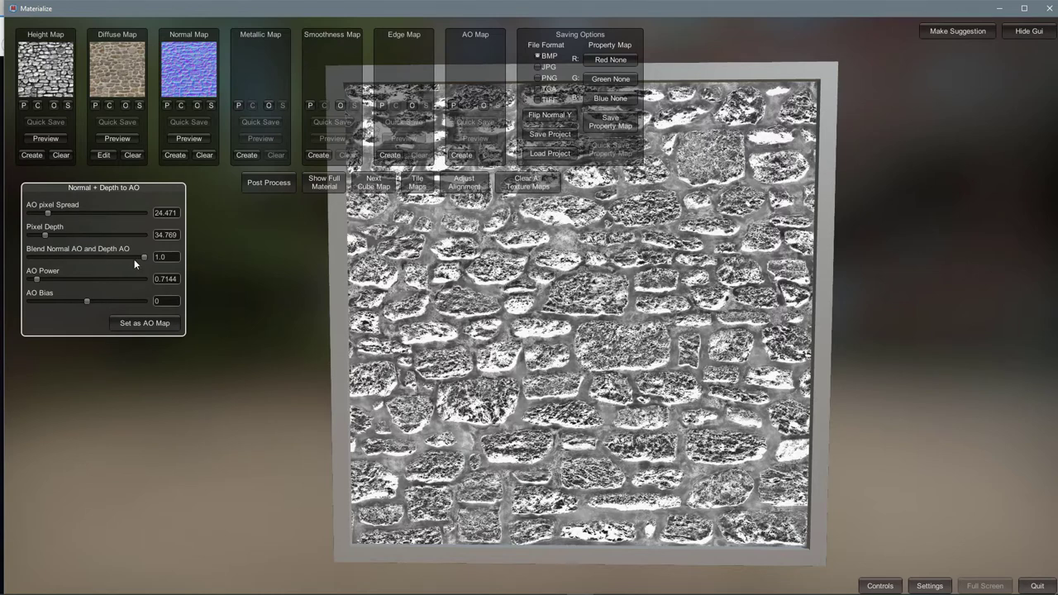
mouse_move(143, 257)
left_mouse_down()
mouse_move(56, 258)
mouse_move(139, 258)
left_mouse_up()
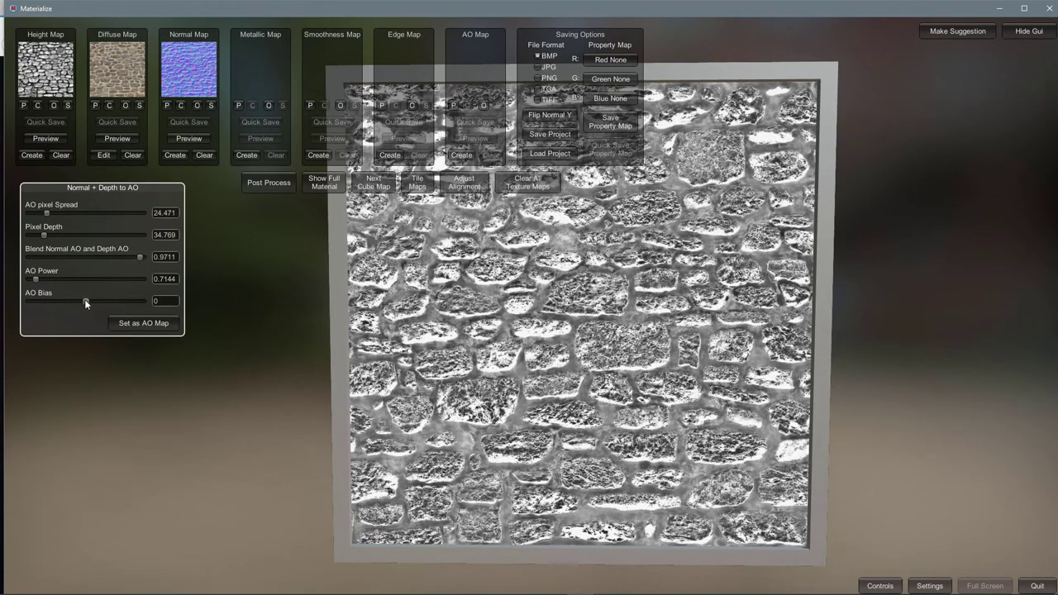
mouse_move(86, 301)
left_mouse_down()
mouse_move(102, 299)
mouse_move(84, 309)
left_mouse_up()
left_click(156, 325)
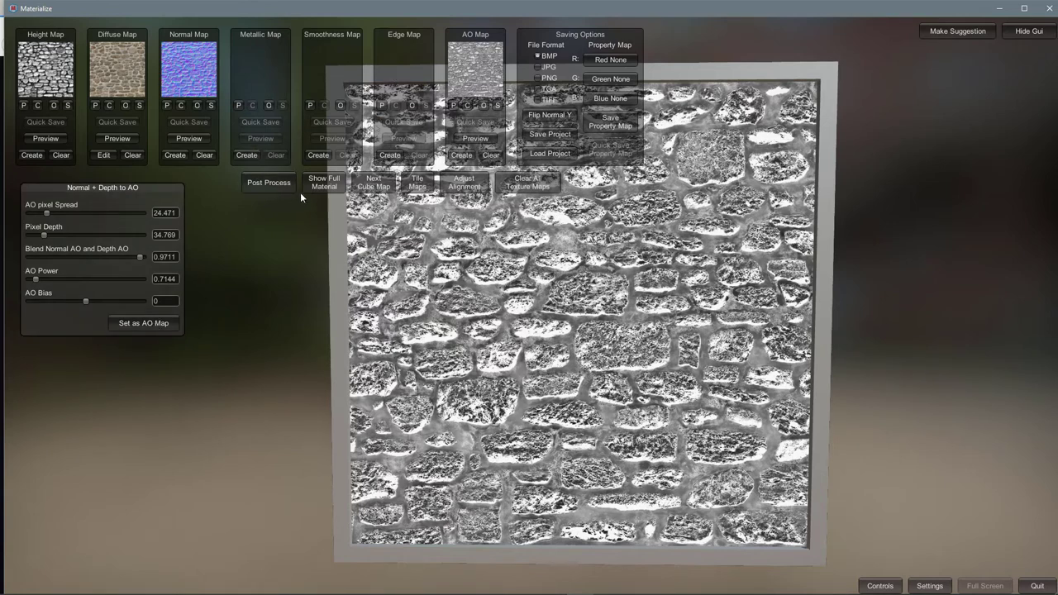
Step: Preview the full material; lower parallax, smoothness to 0.8269, edge, and tiling to 0.7408/0.8586
left_click(327, 186)
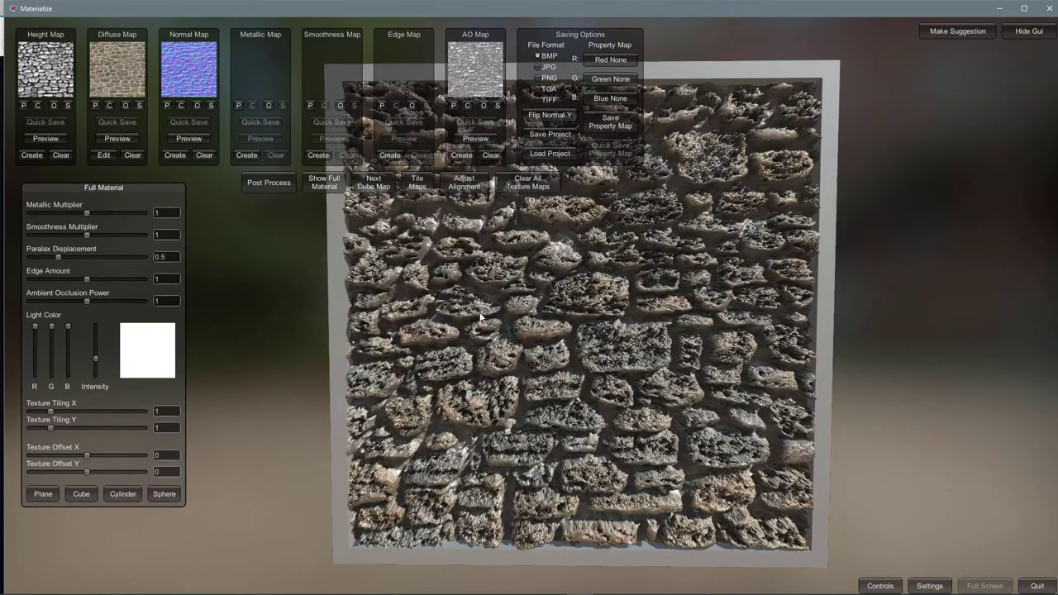
mouse_move(486, 318)
left_mouse_down()
mouse_move(563, 320)
mouse_move(478, 313)
mouse_move(489, 307)
mouse_move(479, 331)
left_mouse_up()
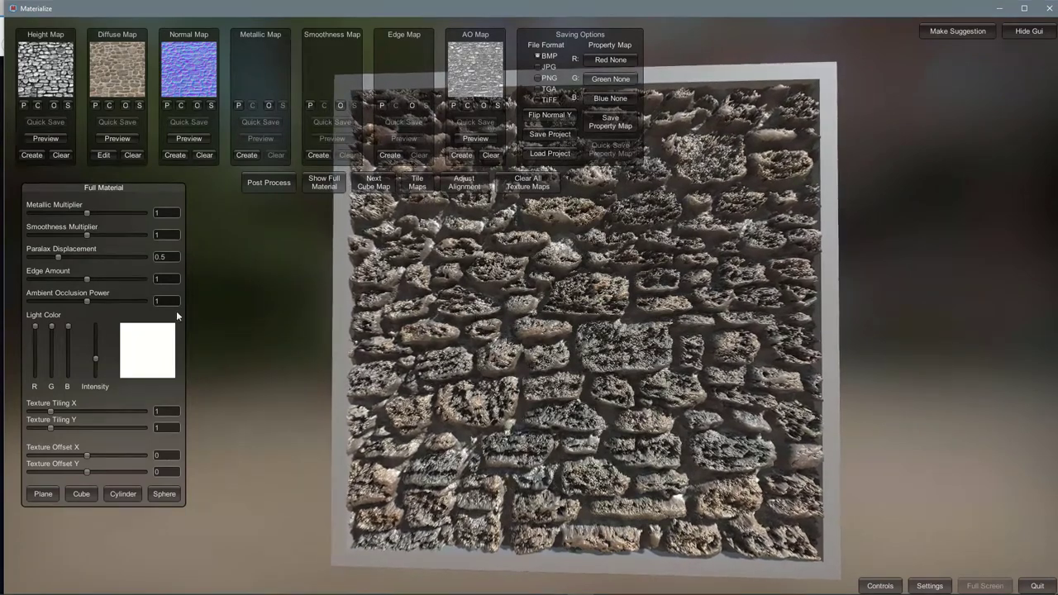
left_click_drag(58, 256, 33, 262)
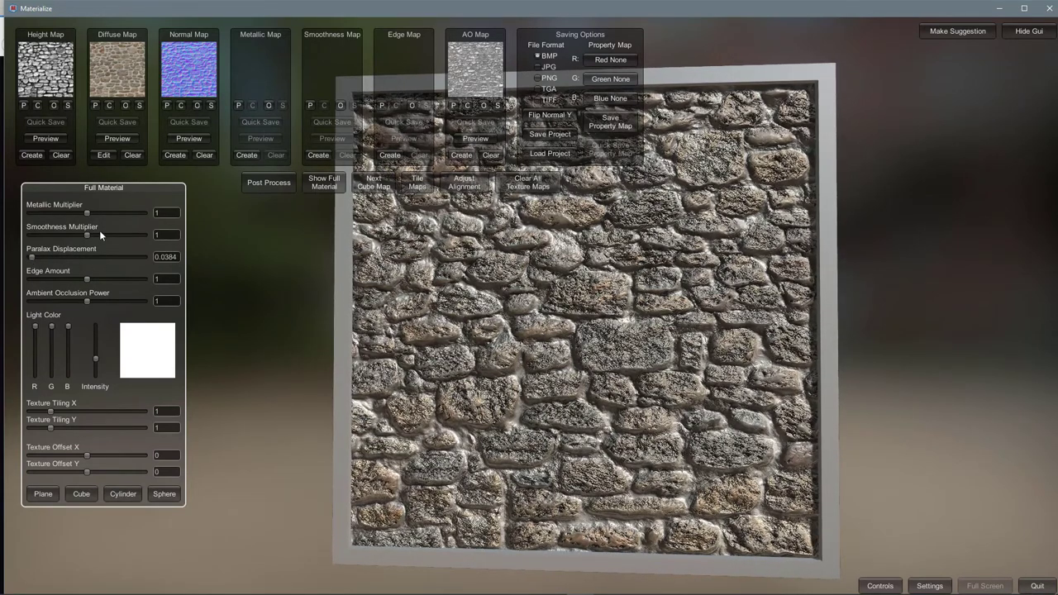
left_click_drag(86, 233, 77, 235)
left_click_drag(83, 277, 32, 301)
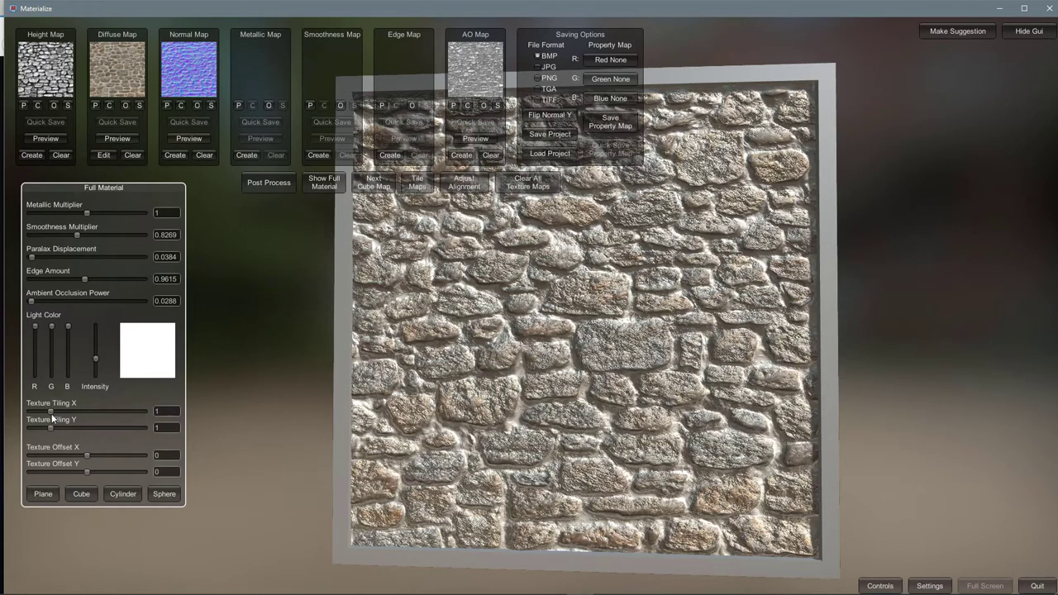
left_click_drag(50, 412, 46, 426)
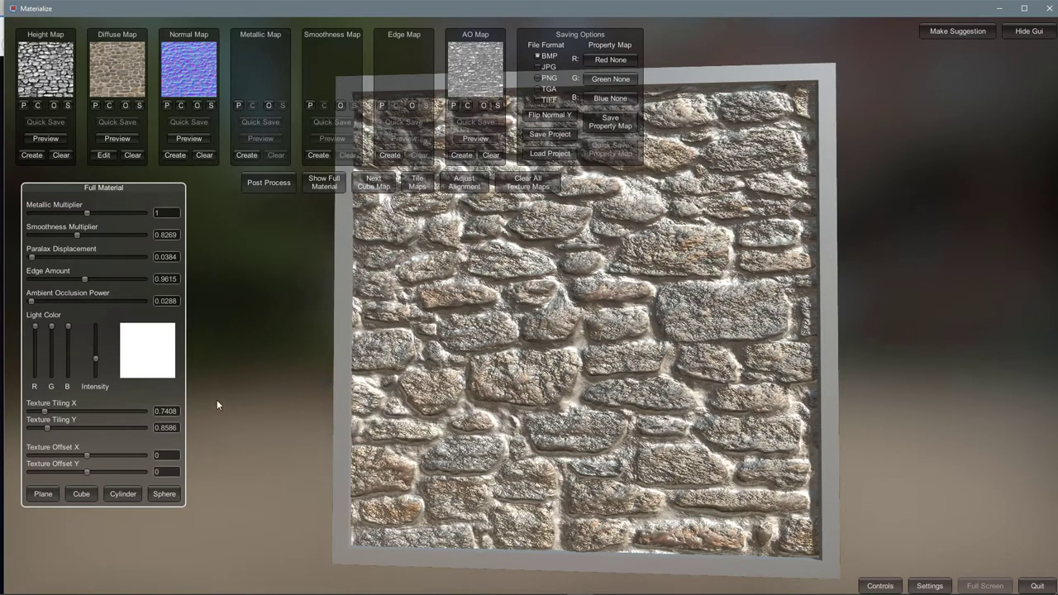
Step: Preview the stone material on cube, cylinder and sphere, raising parallax displacement to about 0.106
left_click(82, 494)
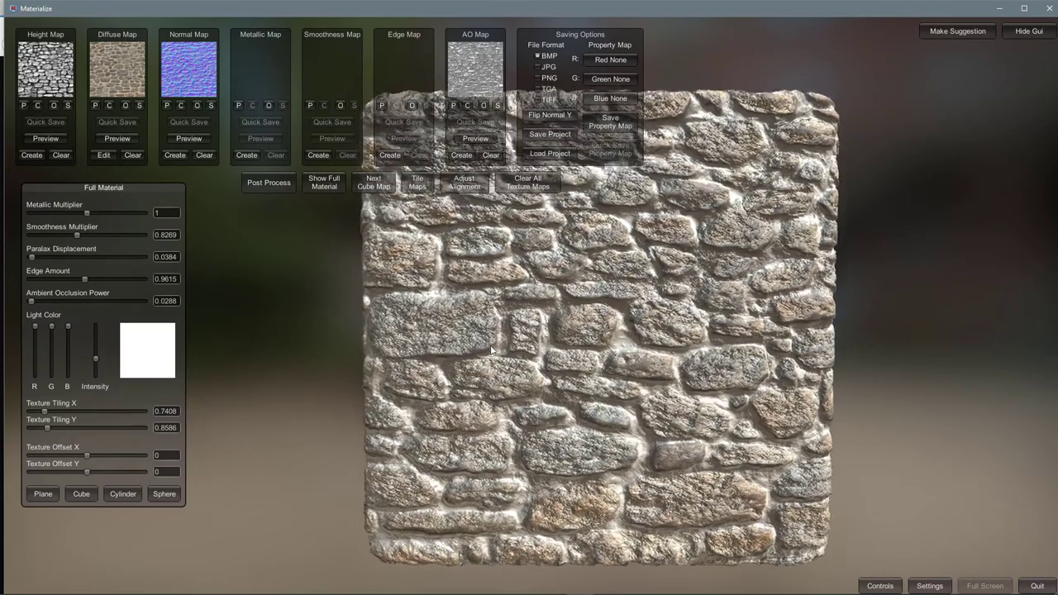
left_click_drag(447, 373, 423, 328)
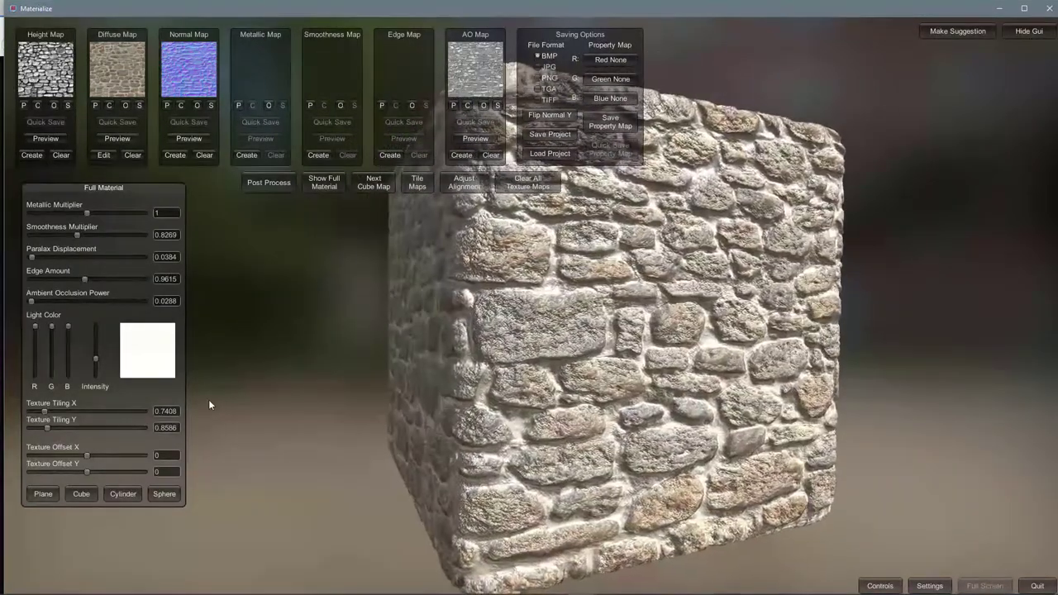
left_click(123, 494)
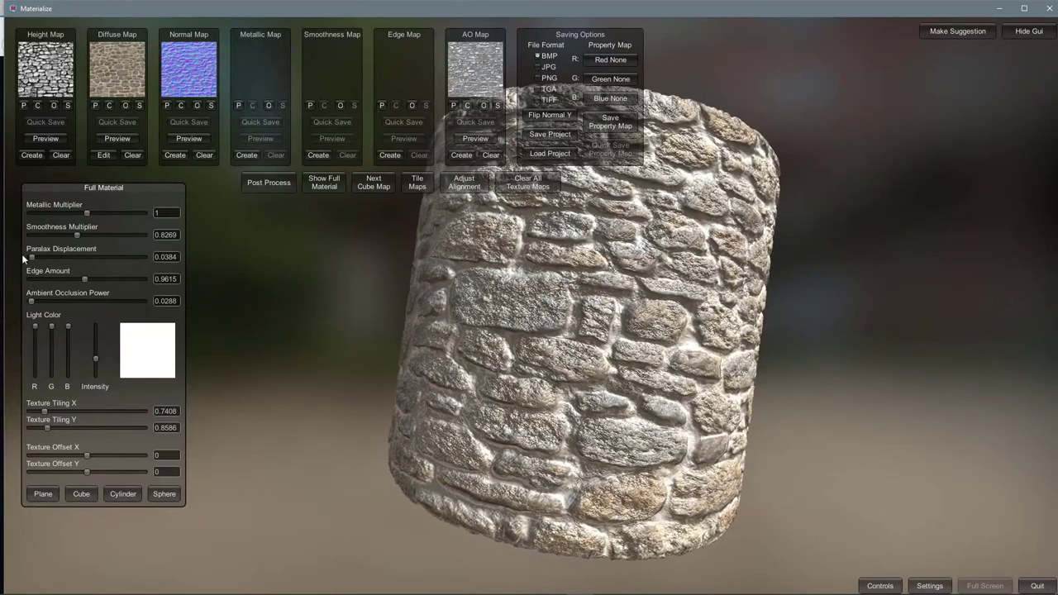
mouse_move(31, 258)
left_mouse_down()
mouse_move(67, 253)
mouse_move(35, 258)
left_mouse_up()
left_click_drag(635, 293, 614, 284)
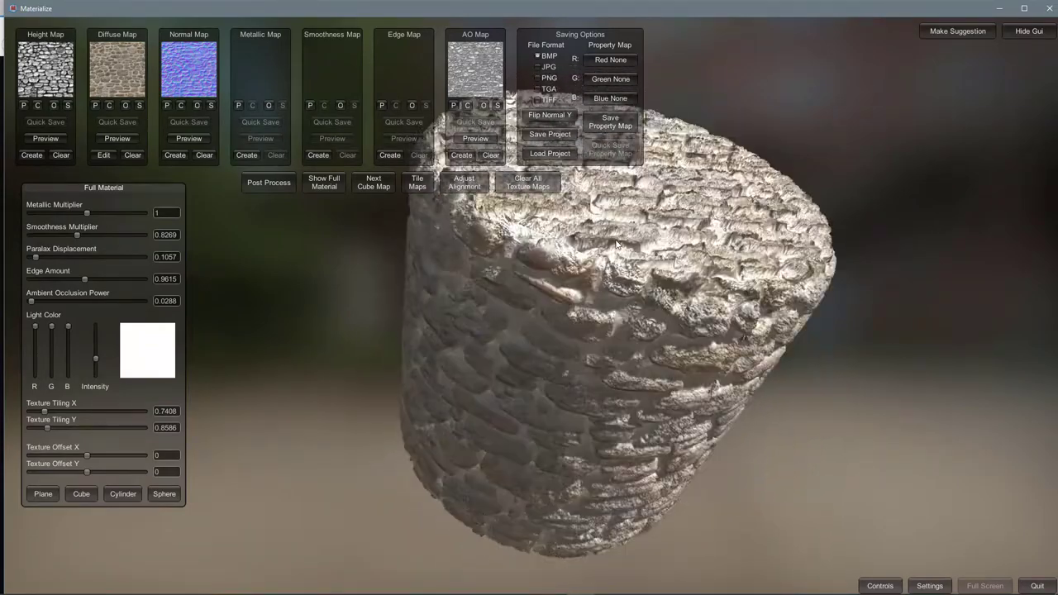
left_click_drag(616, 242, 762, 252)
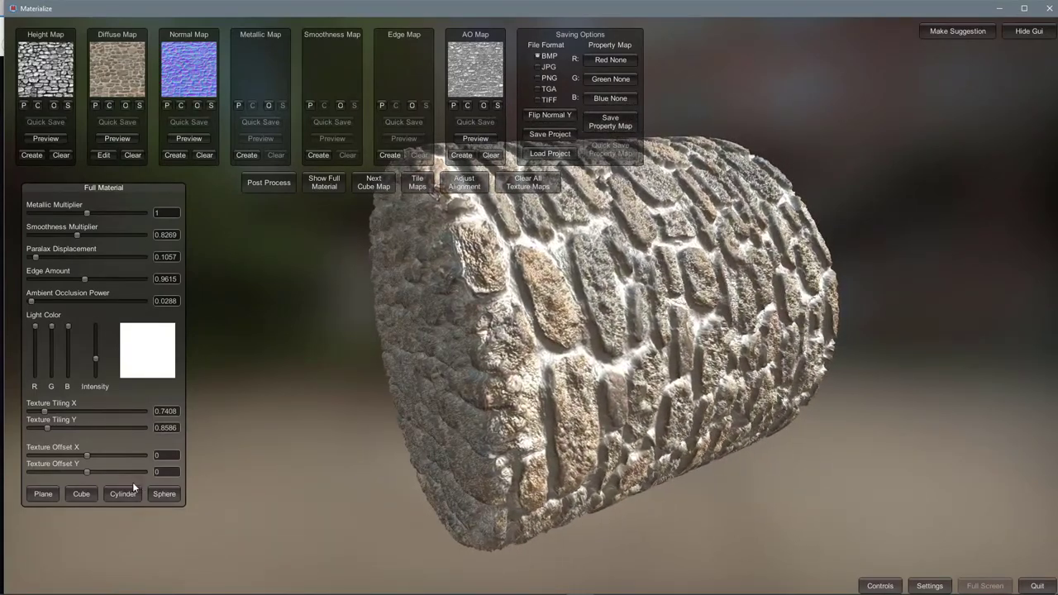
left_click(165, 493)
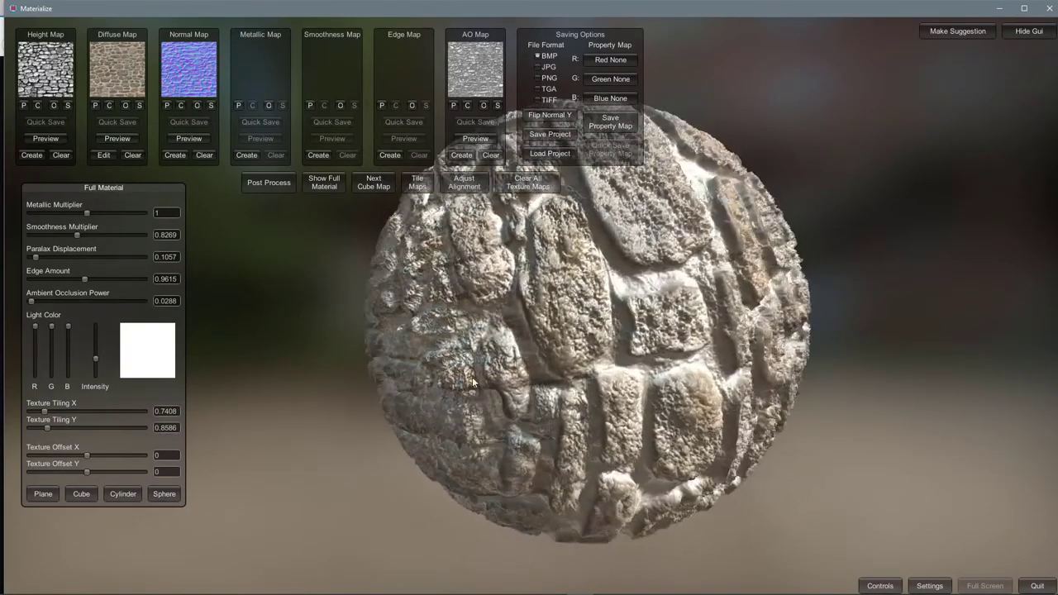
left_click_drag(470, 382, 406, 279)
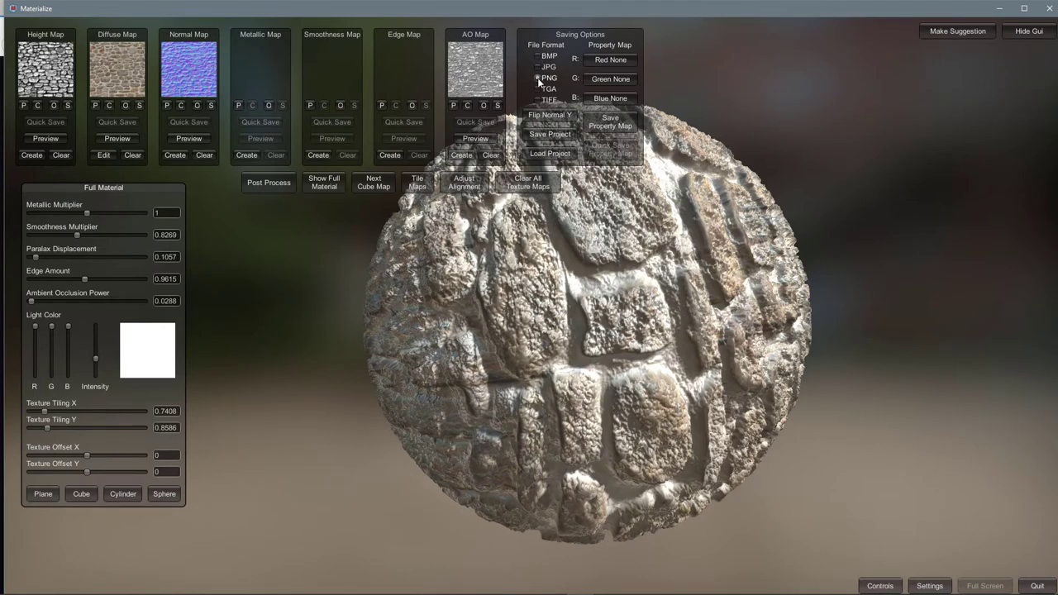
Step: Bring up the project save dialog and enter stone_wall_01 as the file name
left_click(549, 134)
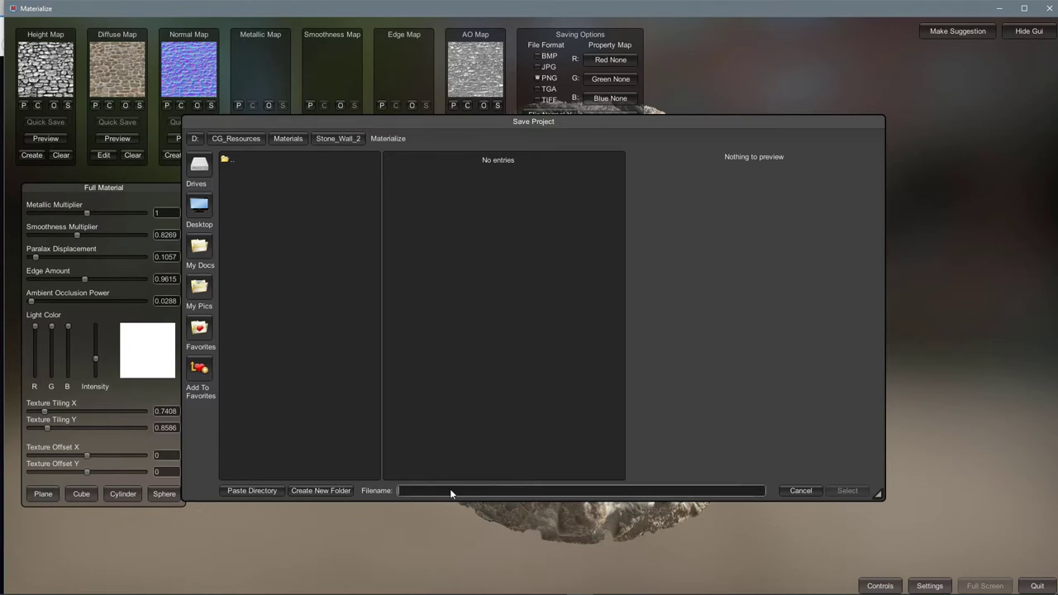
type("stone_wall_01")
Step: Save the project as stone_wall_01, then cycle cube maps to a warm green-orange environment
left_click(847, 491)
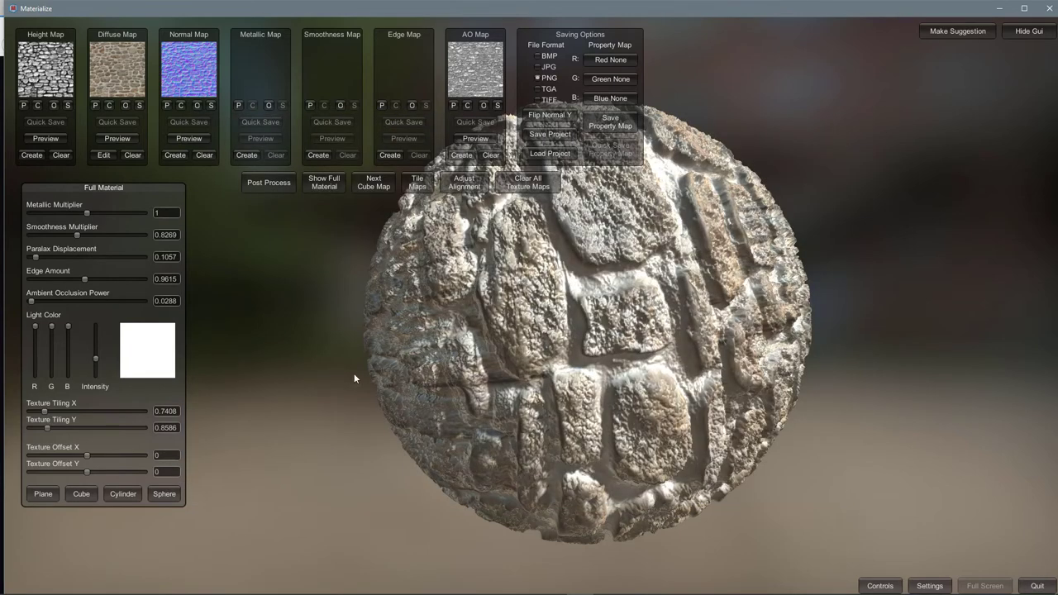
left_click_drag(516, 448, 432, 348)
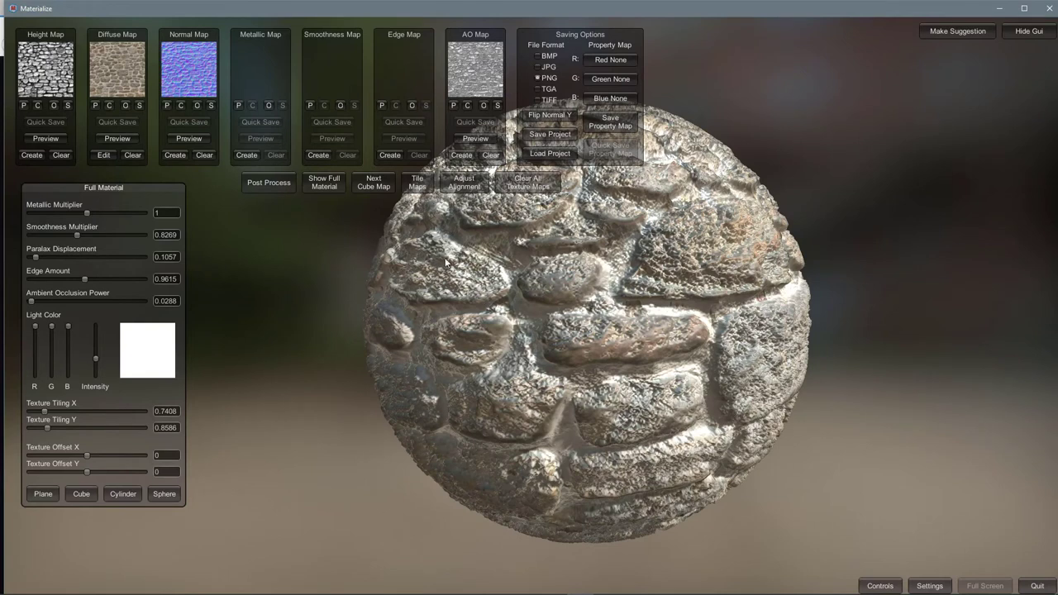
left_click(374, 186)
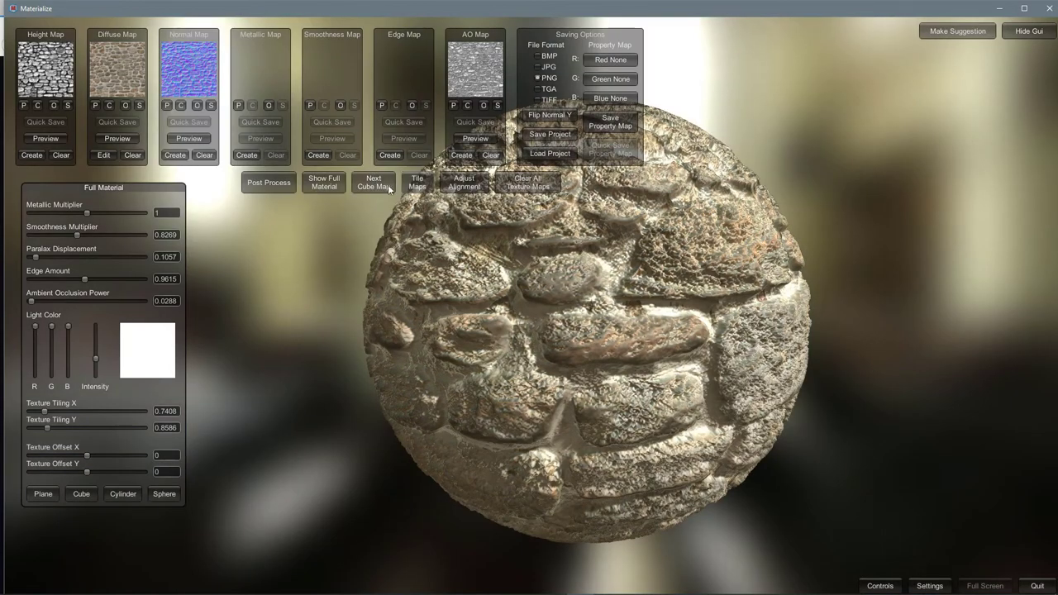
left_click(376, 186)
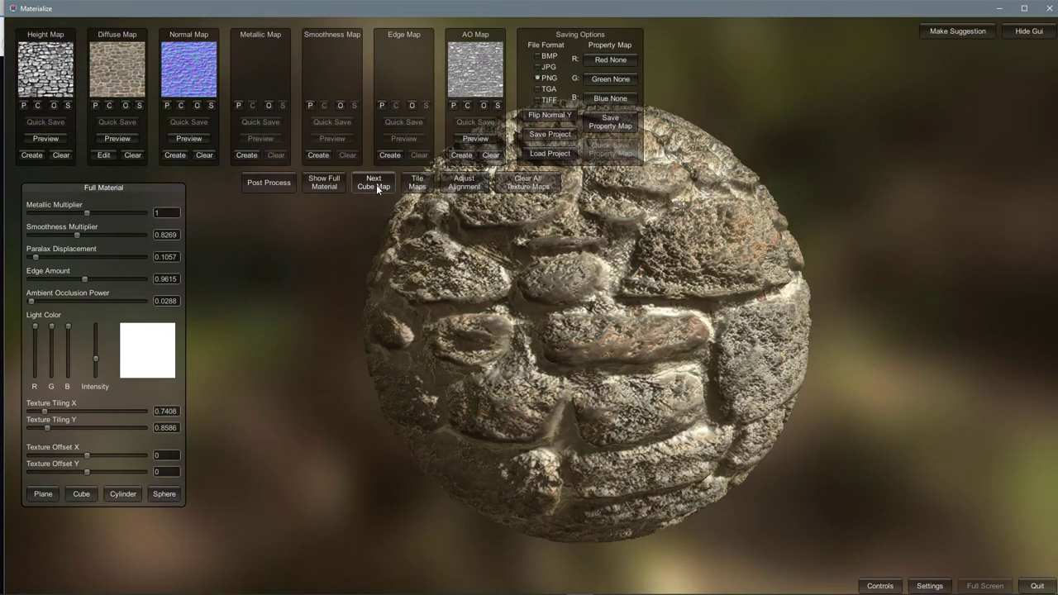
left_click(376, 185)
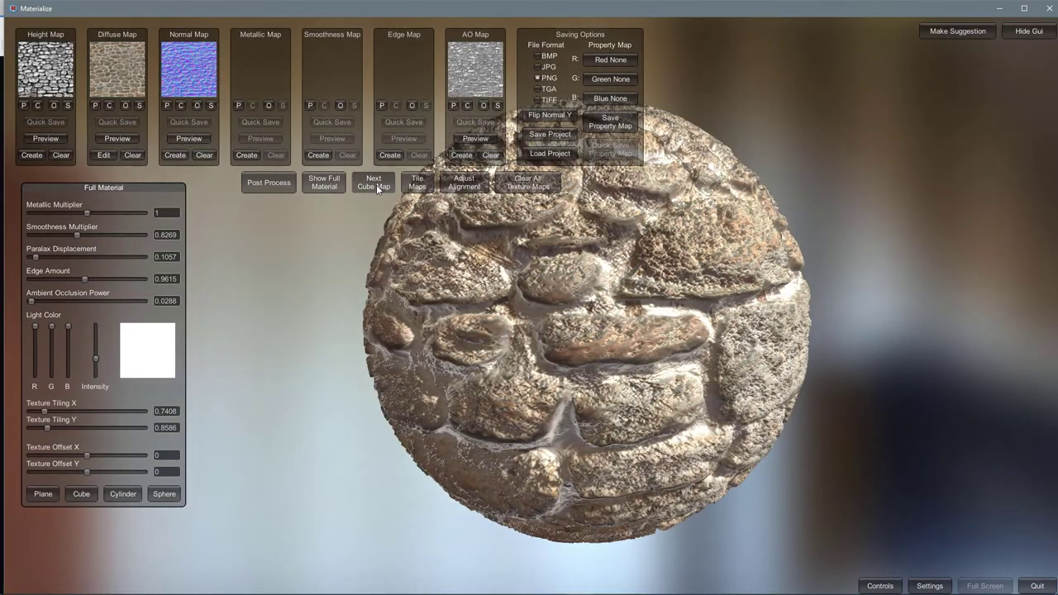
left_click(376, 185)
left_click(376, 186)
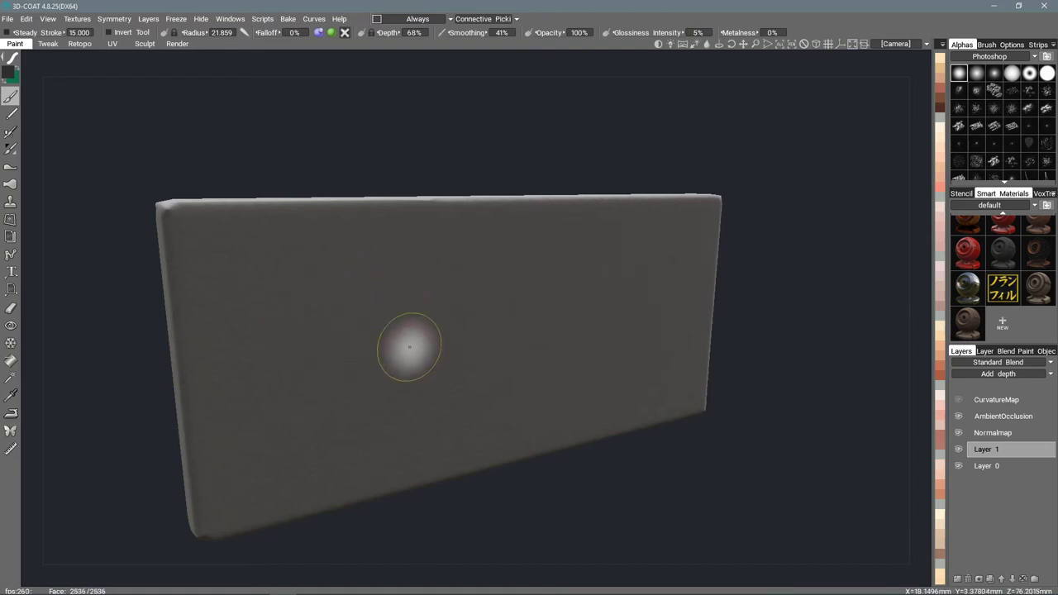
key("w")
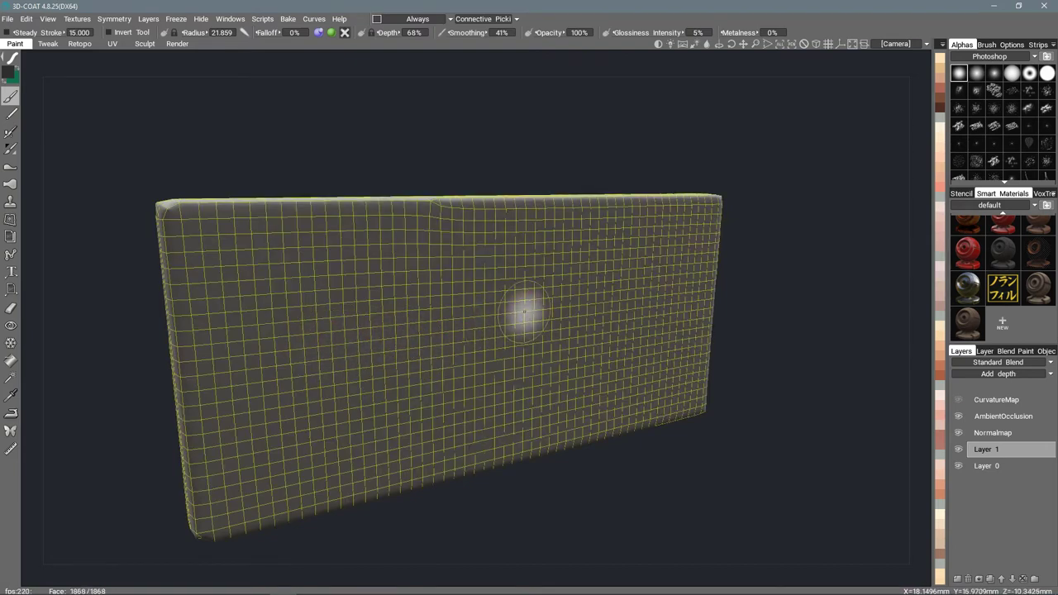
key("w")
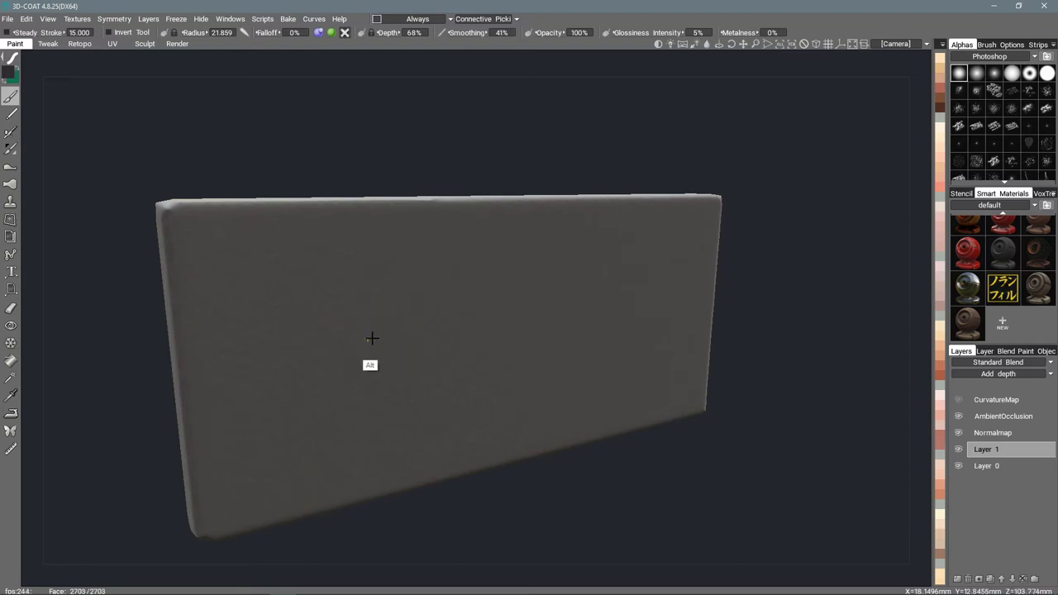
mouse_move(371, 340)
left_mouse_down("alt")
mouse_move(406, 377)
mouse_move(463, 373)
mouse_move(394, 366)
mouse_move(460, 340)
left_mouse_up("alt")
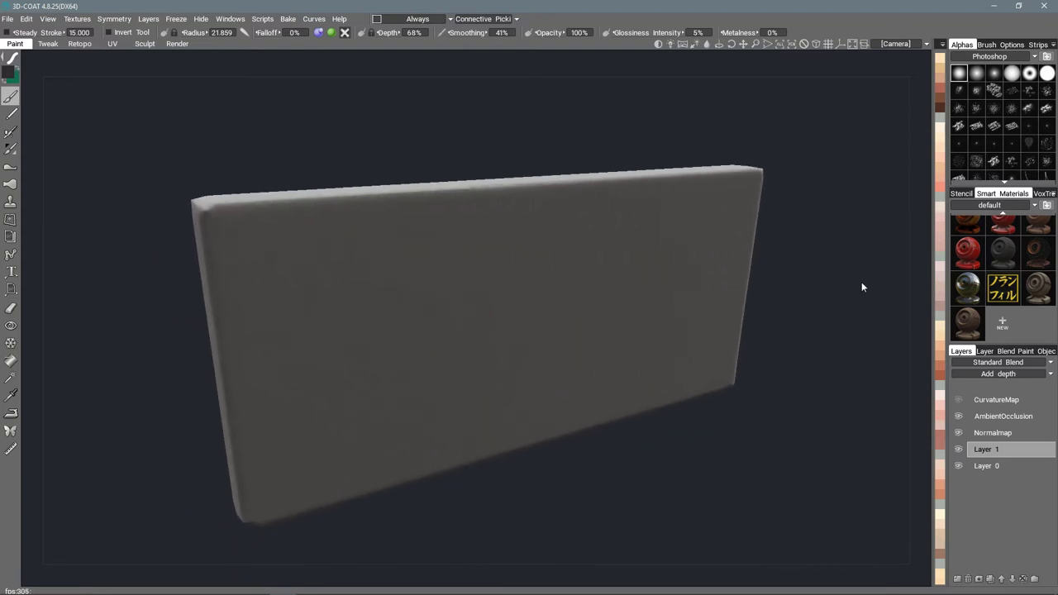
Step: Create a new smart material using stone_wall_01_diffuseOriginal.png as its colour texture
left_click(1002, 322)
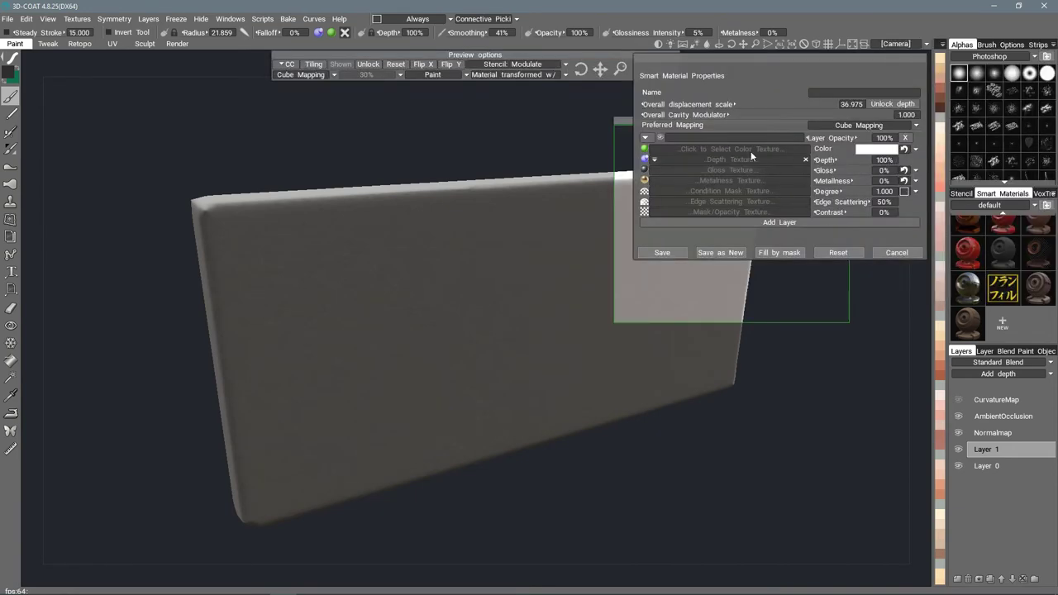
left_click_drag(625, 122, 148, 148)
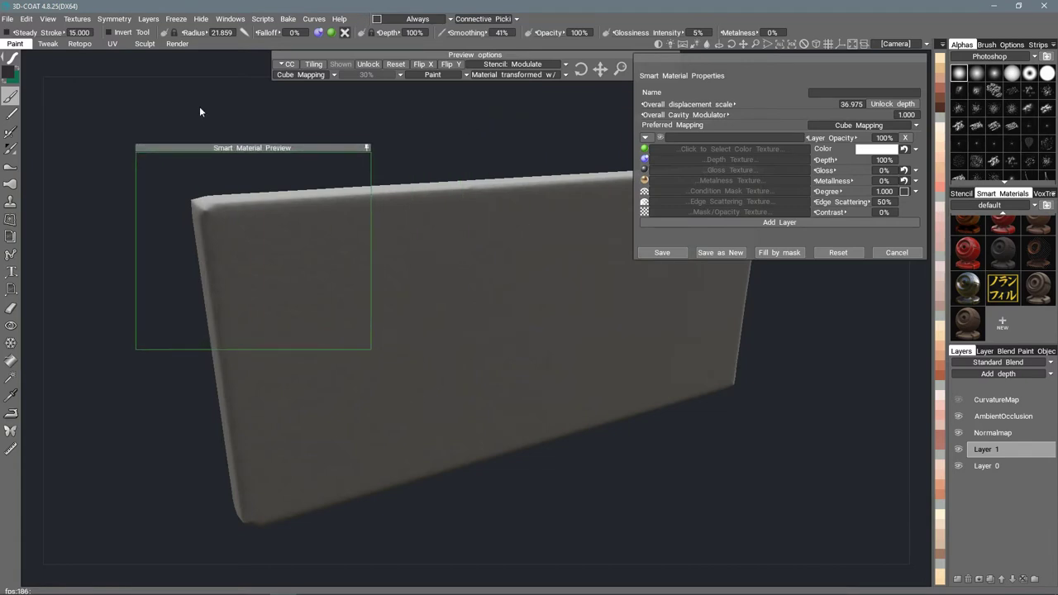
left_click(731, 149)
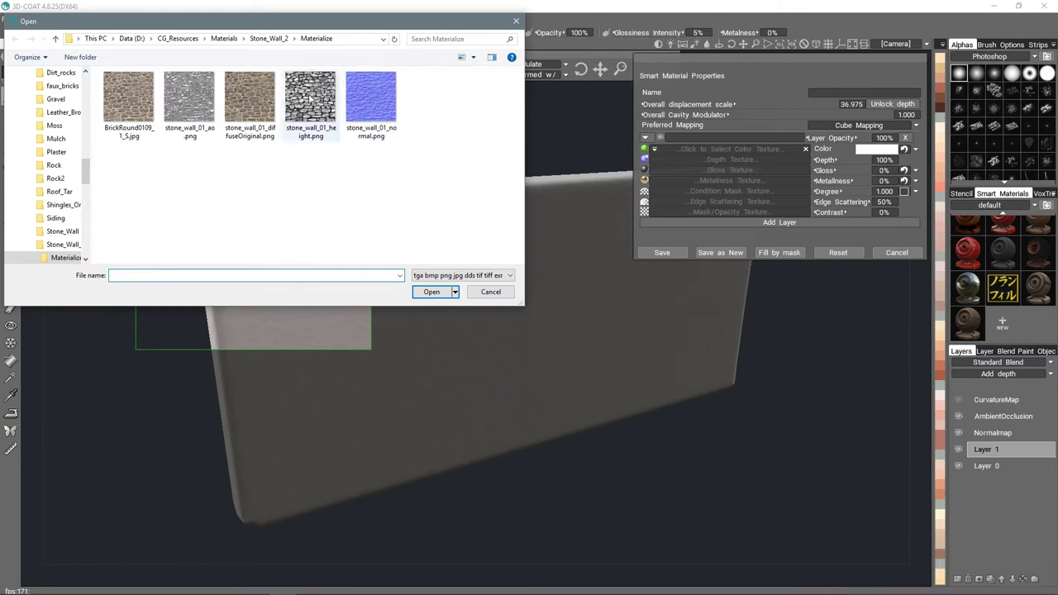
left_click(253, 120)
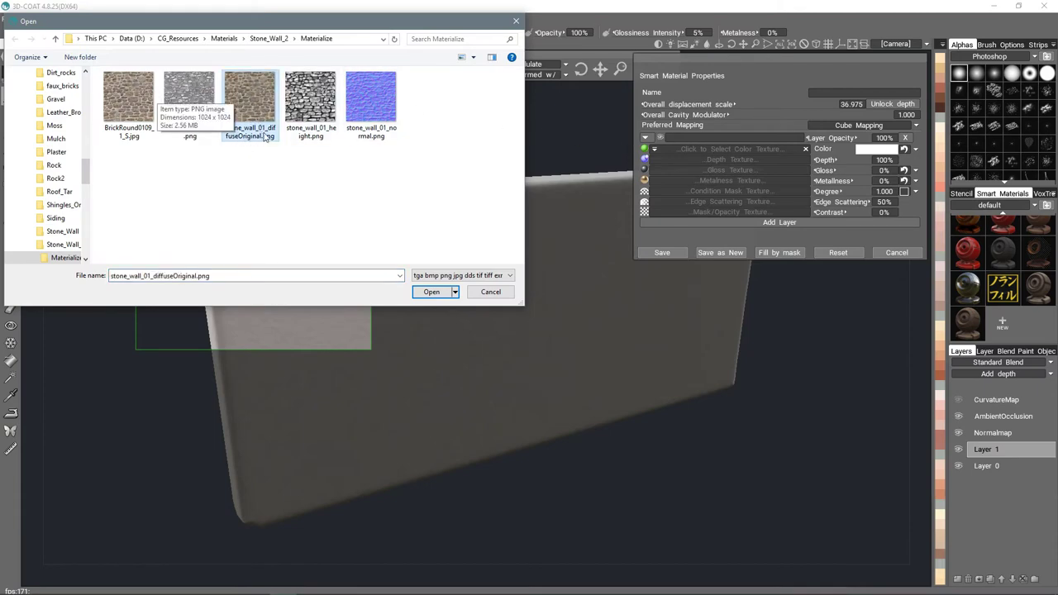
left_click(431, 293)
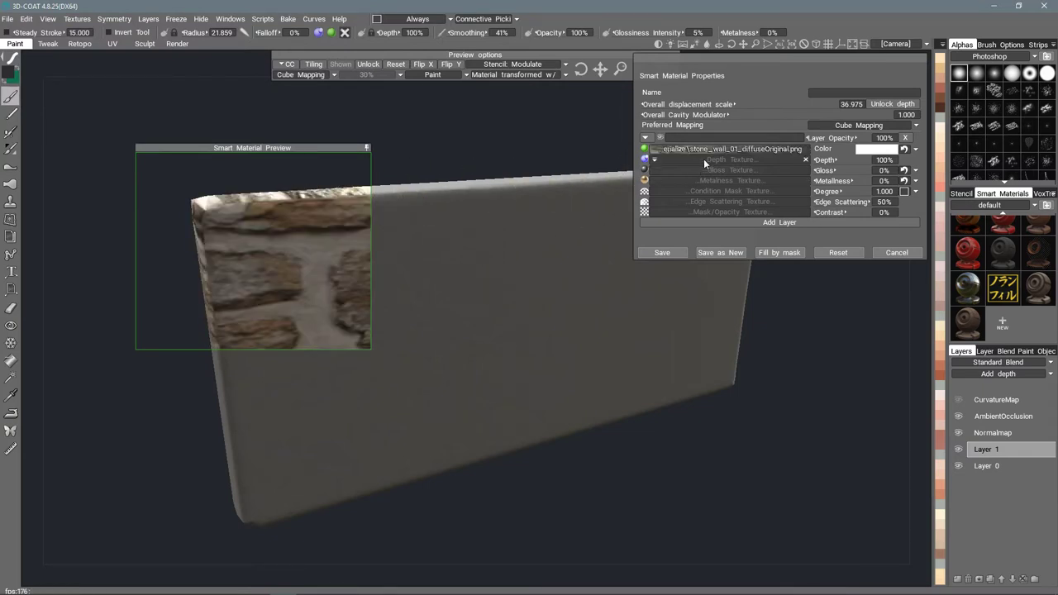
Step: Load stone_wall_01_height.png as the depth texture and lower the depth to 67%
left_click(728, 158)
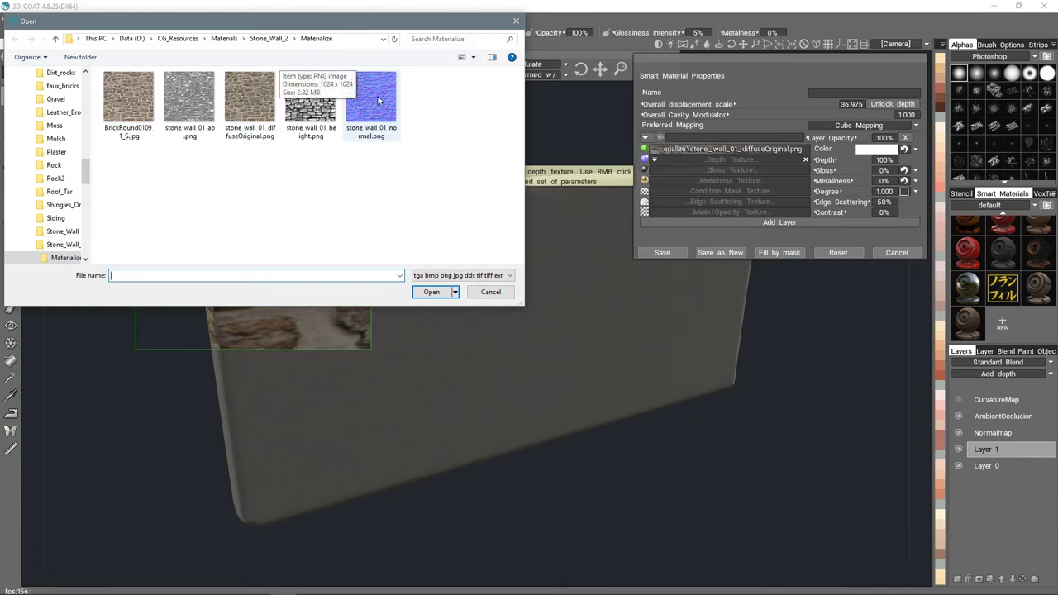
left_click(314, 100)
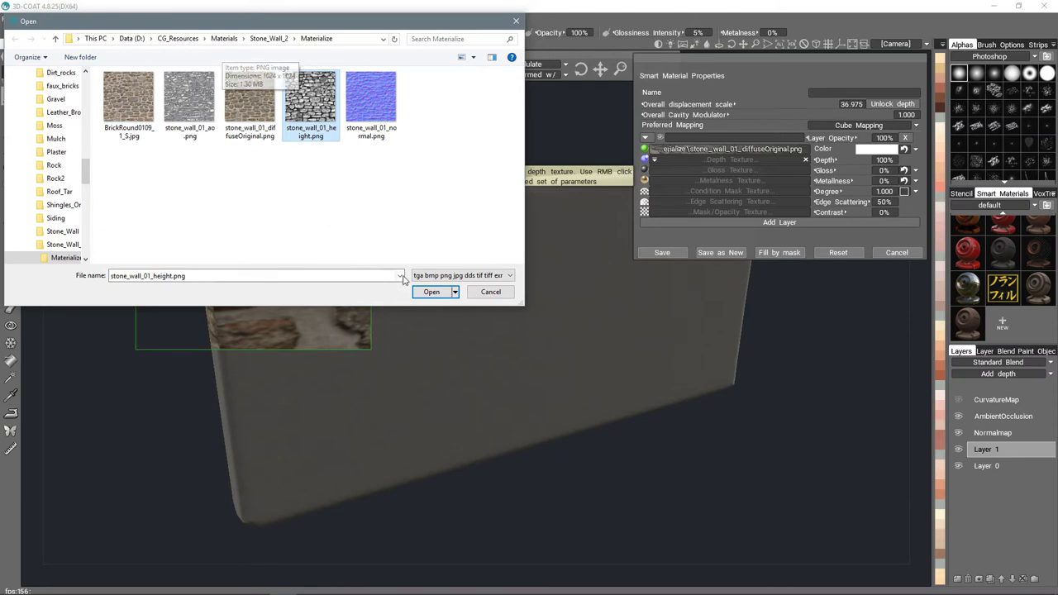
left_click(431, 293)
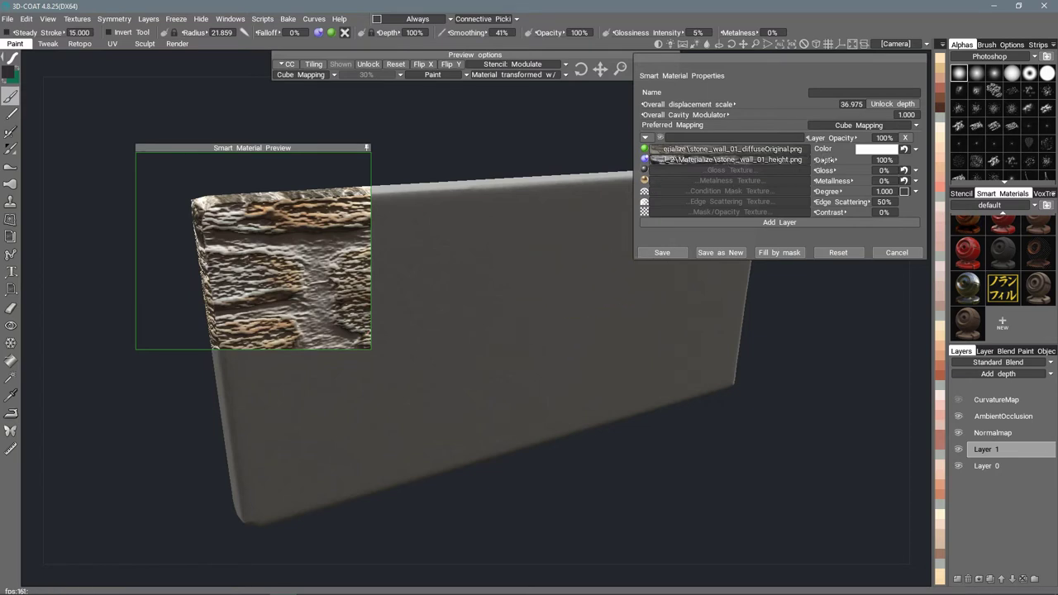
mouse_move(824, 159)
left_mouse_down()
mouse_move(809, 163)
mouse_move(837, 162)
mouse_move(814, 156)
left_mouse_up()
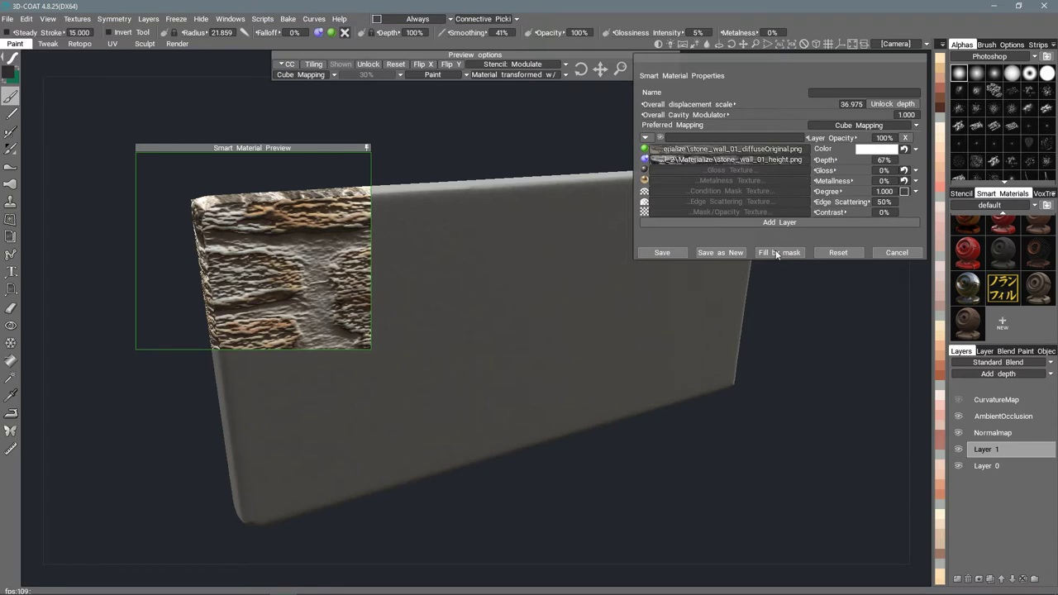
Step: Save the stone smart material and paint a test patch mid-wall with a solid round alpha
left_click(672, 252)
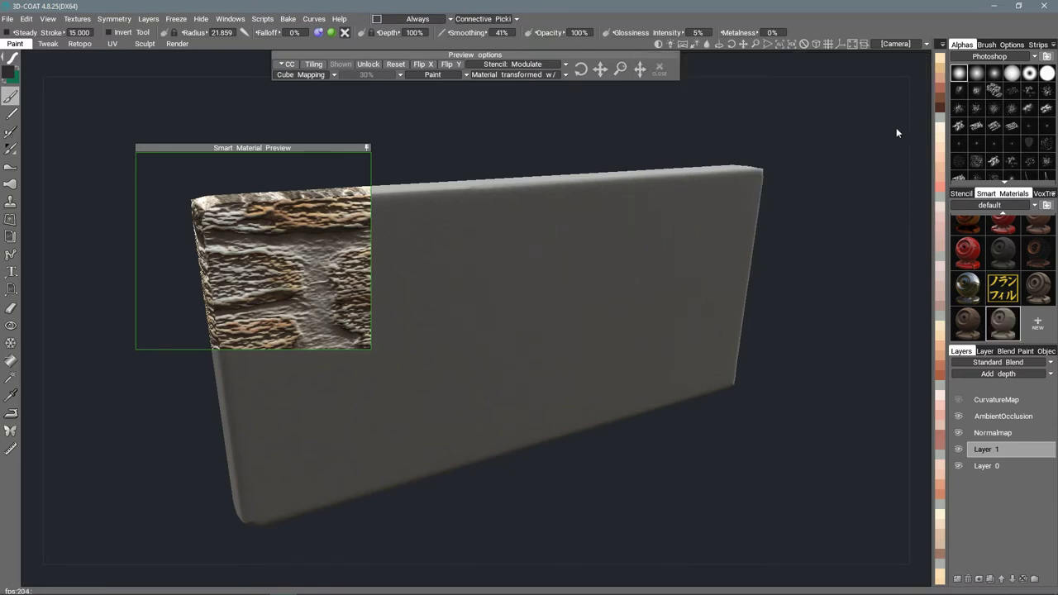
left_click(1047, 74)
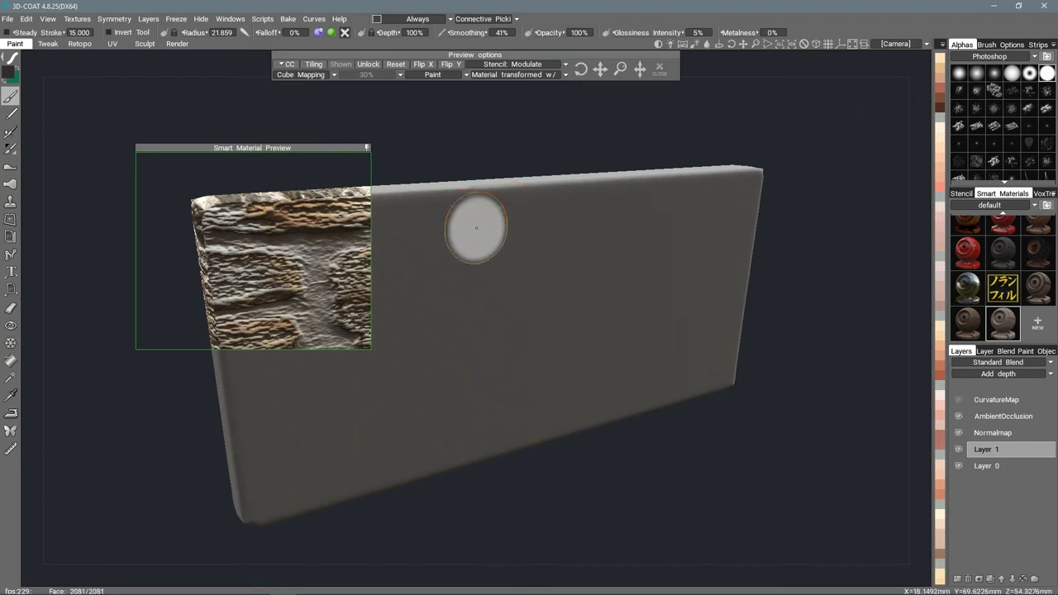
mouse_move(510, 264)
right_mouse_down()
mouse_move(506, 286)
mouse_move(482, 278)
mouse_move(522, 256)
right_mouse_up()
mouse_move(487, 242)
left_mouse_down()
mouse_move(472, 308)
mouse_move(514, 275)
mouse_move(529, 283)
mouse_move(494, 346)
mouse_move(595, 244)
mouse_move(584, 313)
mouse_move(531, 368)
mouse_move(627, 329)
mouse_move(669, 259)
mouse_move(698, 275)
mouse_move(554, 389)
mouse_move(451, 381)
mouse_move(447, 346)
mouse_move(554, 352)
mouse_move(591, 306)
mouse_move(473, 292)
mouse_move(522, 345)
mouse_move(695, 258)
left_mouse_up()
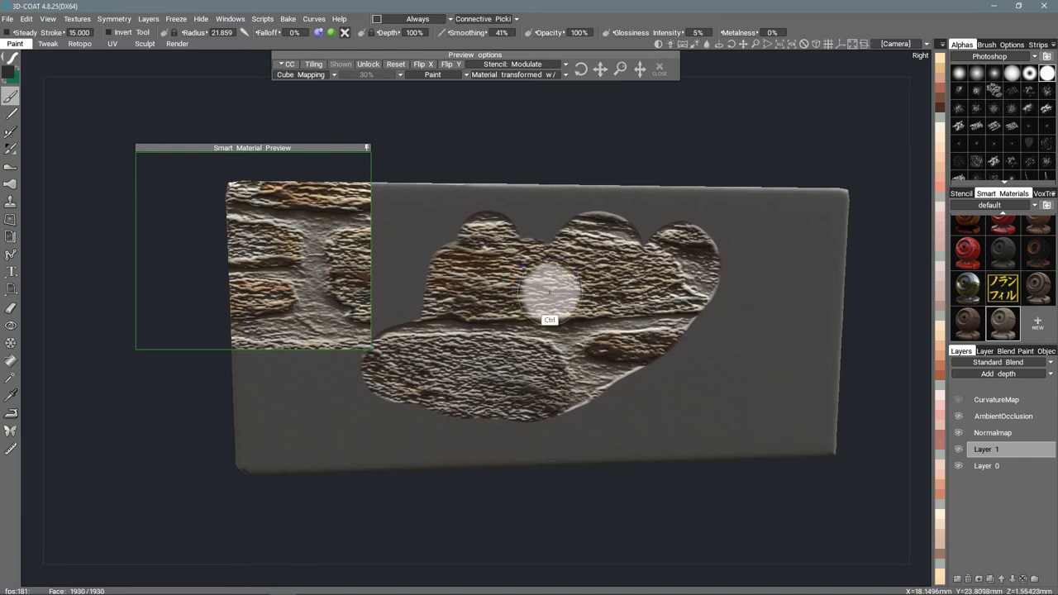
Step: Undo the test patch and repaint a large irregular patch with smaller-scaled stones
key("ctrl+z")
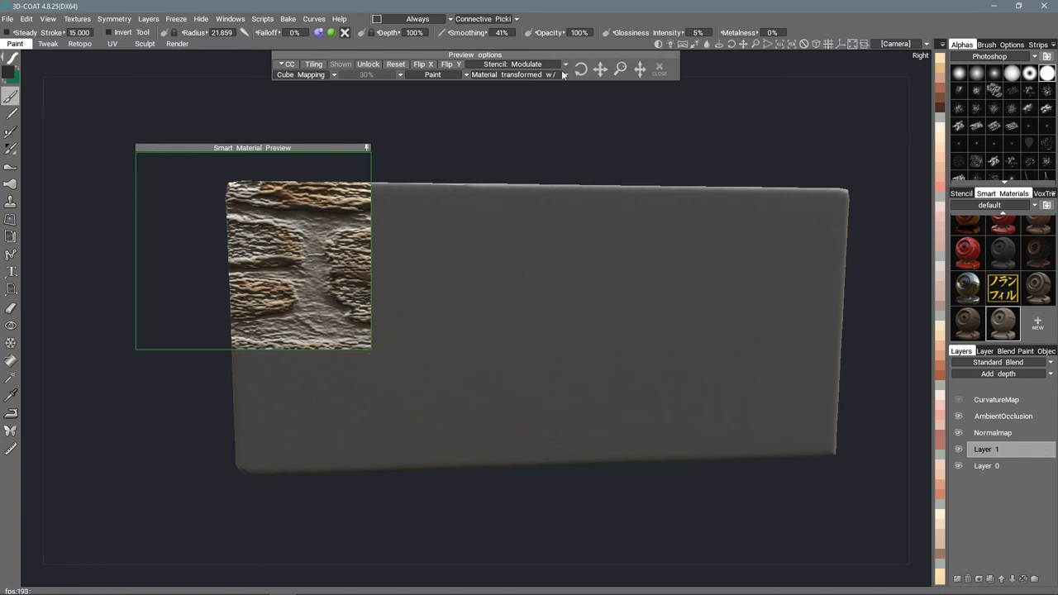
mouse_move(621, 68)
left_mouse_down()
mouse_move(602, 71)
mouse_move(707, 57)
left_mouse_up()
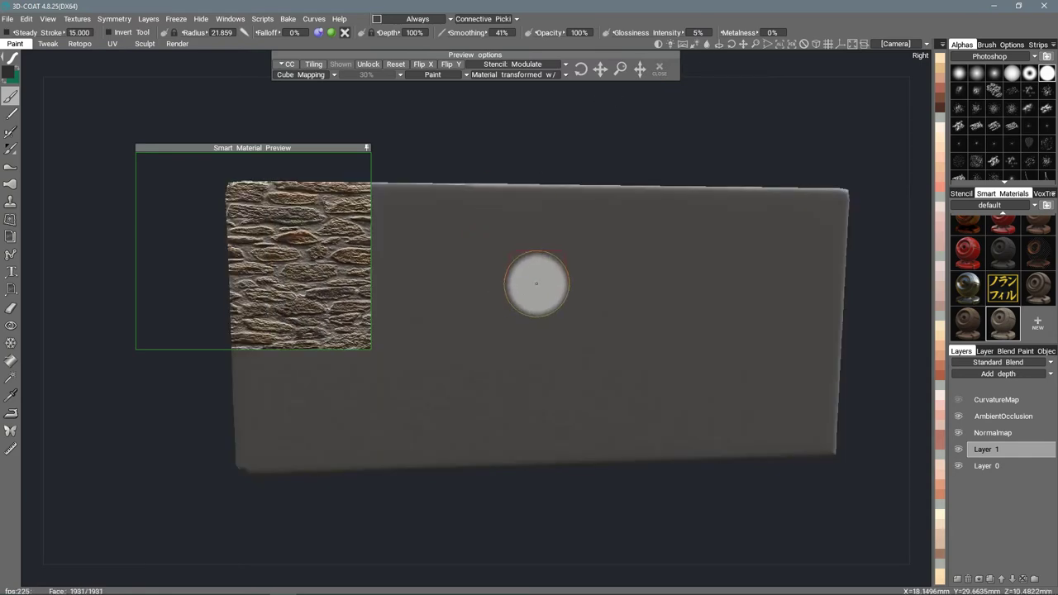
mouse_move(620, 286)
left_mouse_down()
mouse_move(526, 263)
mouse_move(616, 256)
mouse_move(568, 279)
mouse_move(566, 315)
mouse_move(512, 326)
mouse_move(672, 319)
mouse_move(577, 330)
mouse_move(522, 382)
mouse_move(618, 386)
mouse_move(534, 423)
mouse_move(595, 440)
mouse_move(701, 397)
mouse_move(485, 416)
mouse_move(489, 440)
mouse_move(463, 441)
mouse_move(449, 410)
mouse_move(505, 339)
mouse_move(390, 436)
mouse_move(322, 423)
left_mouse_up()
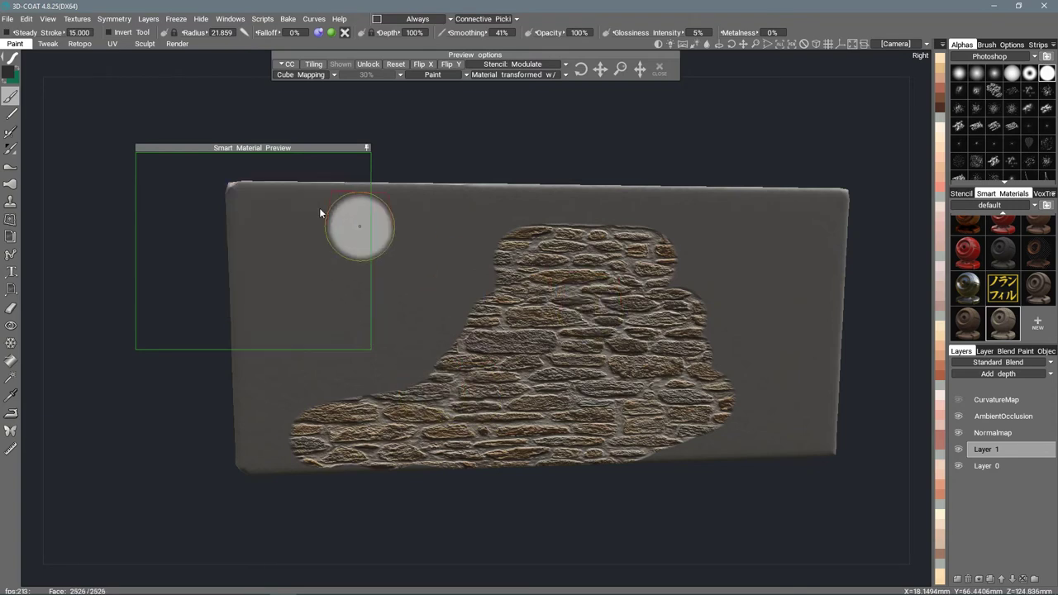
Step: Try painting more stone toward the upper left, then erase that upper-left patch
left_click(319, 33)
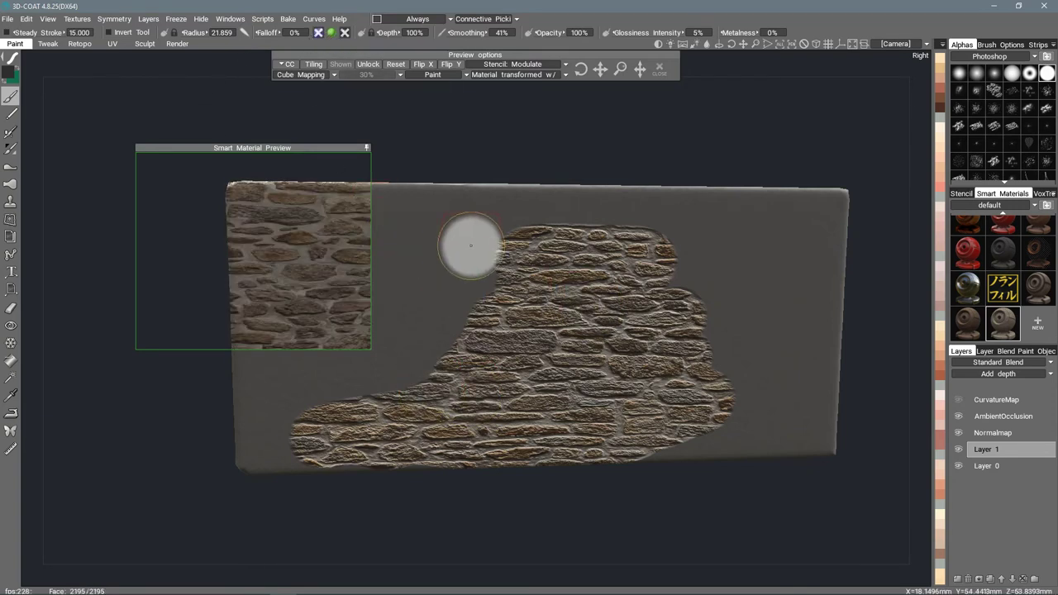
mouse_move(476, 243)
left_mouse_down()
mouse_move(395, 366)
mouse_move(449, 301)
mouse_move(477, 230)
mouse_move(405, 306)
left_mouse_up()
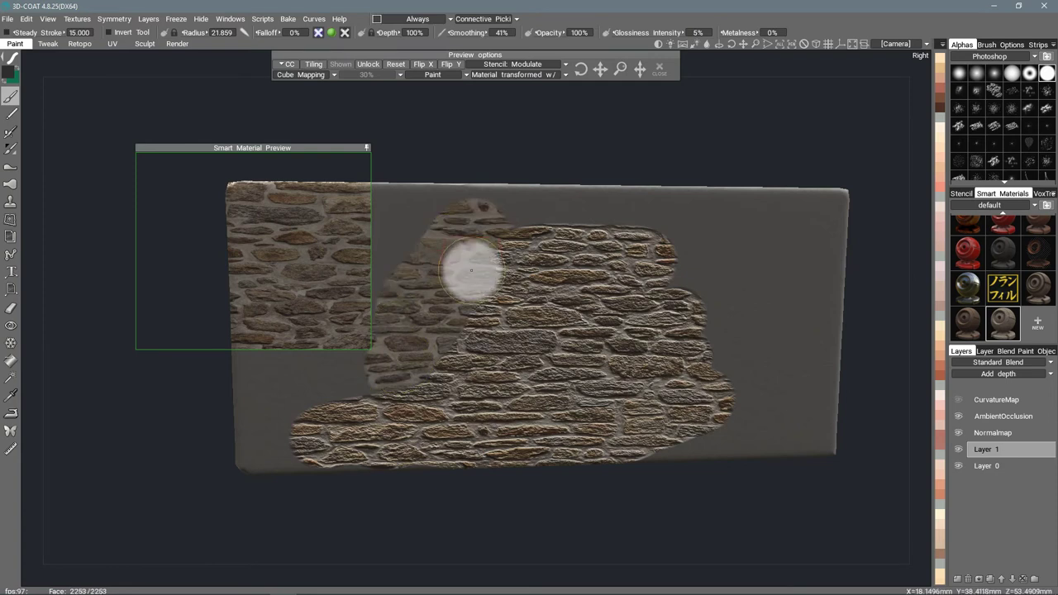
mouse_move(463, 200)
left_mouse_down("ctrl")
mouse_move(472, 283)
mouse_move(449, 289)
mouse_move(465, 246)
mouse_move(471, 256)
left_mouse_up("ctrl")
Step: Paint uncoloured, relief-only stone toward the upper left with colour off, then turn colour back on
left_click(319, 33)
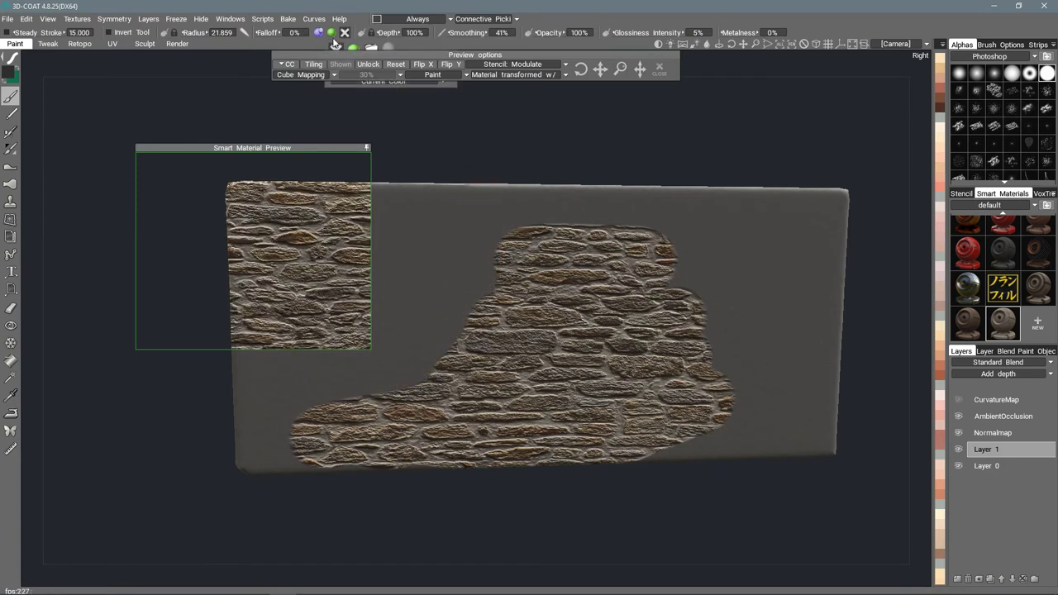
left_click(331, 33)
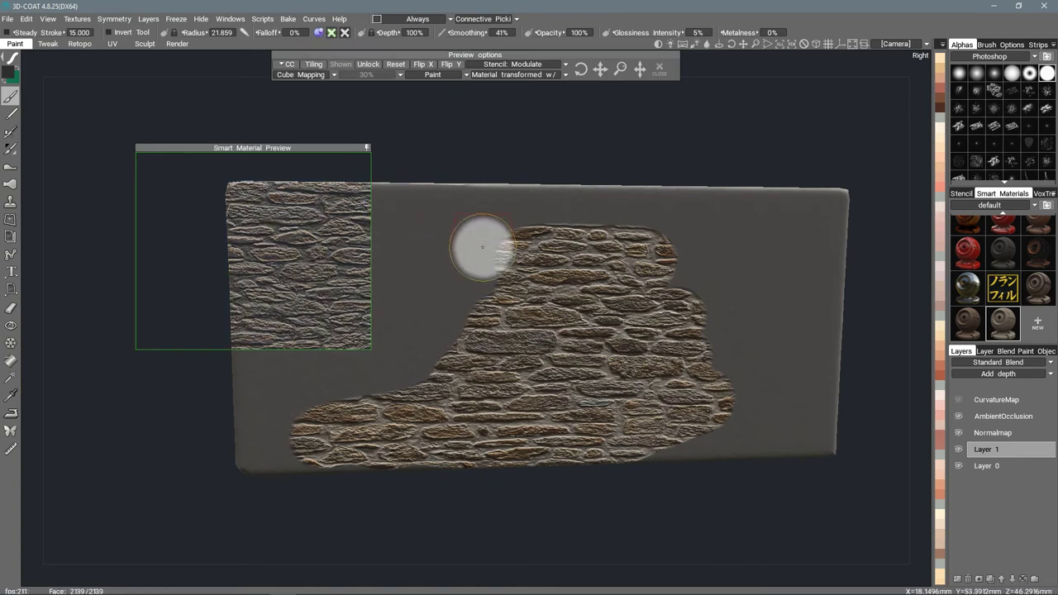
mouse_move(481, 242)
left_mouse_down()
mouse_move(389, 370)
mouse_move(440, 258)
mouse_move(435, 234)
mouse_move(379, 377)
mouse_move(464, 300)
mouse_move(502, 229)
left_mouse_up()
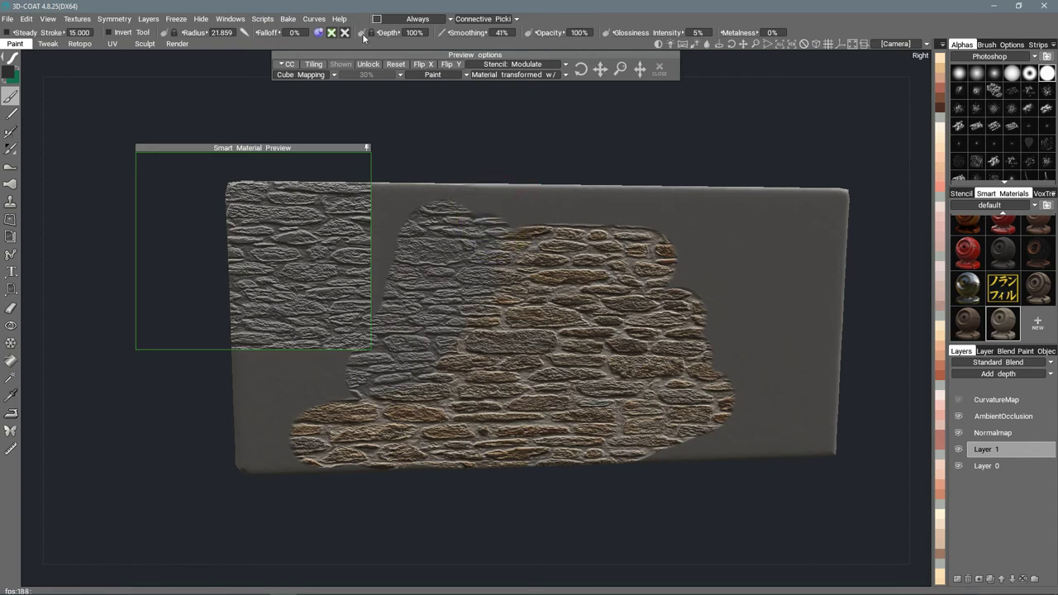
left_click(331, 34)
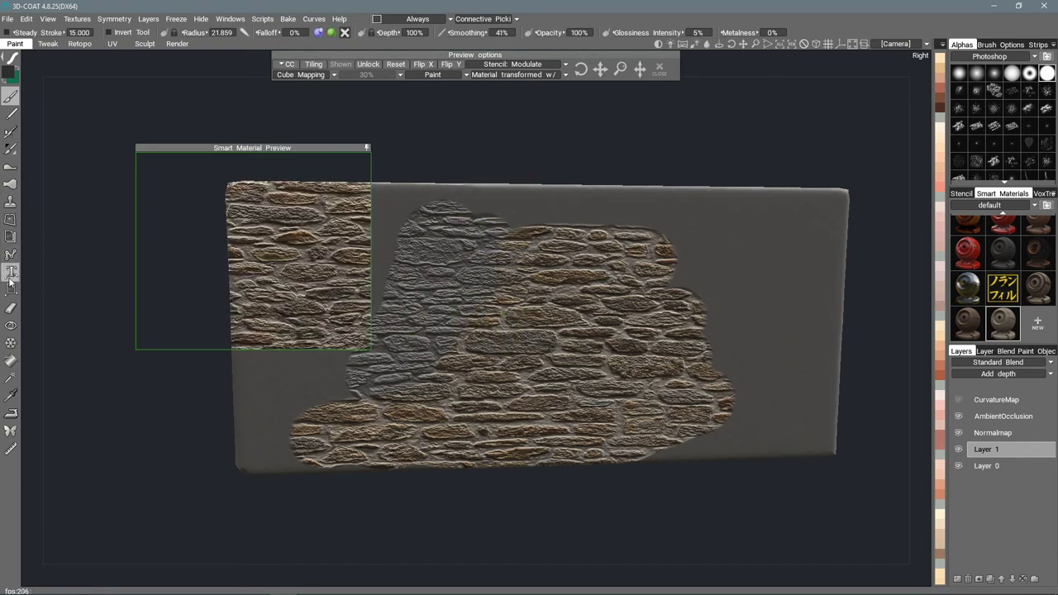
Step: Fill the wall with stone and brush stones along the top edge so the whole slab is covered
left_click(10, 361)
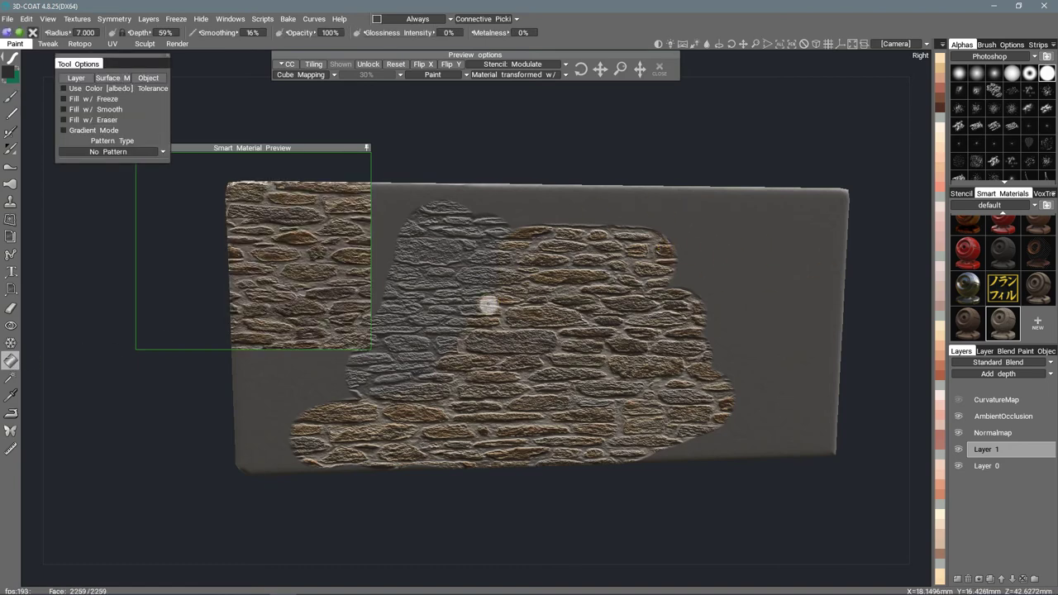
left_click_drag(501, 341, 576, 316, "alt")
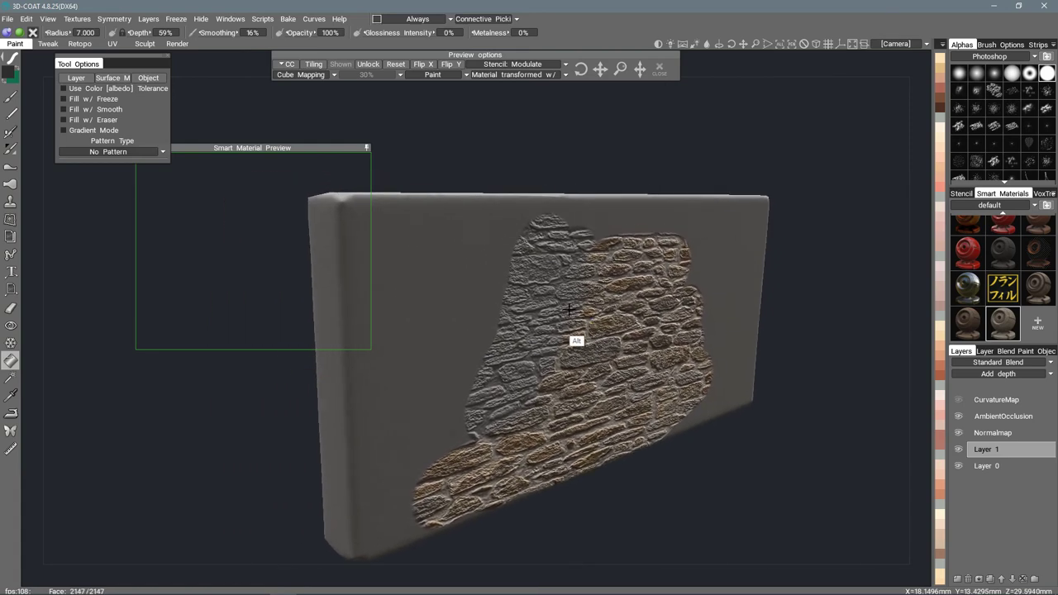
left_click(11, 96)
mouse_move(488, 295)
left_mouse_down("alt")
mouse_move(576, 344)
mouse_move(534, 341)
mouse_move(550, 361)
mouse_move(545, 352)
left_mouse_up("alt")
mouse_move(625, 231)
left_mouse_down()
mouse_move(703, 222)
mouse_move(818, 236)
mouse_move(800, 252)
mouse_move(825, 277)
mouse_move(814, 314)
mouse_move(824, 386)
mouse_move(782, 446)
mouse_move(862, 435)
mouse_move(891, 254)
mouse_move(851, 208)
mouse_move(736, 186)
mouse_move(643, 191)
mouse_move(435, 221)
mouse_move(467, 239)
mouse_move(420, 322)
mouse_move(410, 376)
mouse_move(448, 407)
mouse_move(360, 448)
mouse_move(359, 476)
mouse_move(342, 390)
mouse_move(333, 435)
mouse_move(401, 343)
mouse_move(401, 222)
mouse_move(347, 213)
mouse_move(451, 212)
left_mouse_up()
left_click(177, 44)
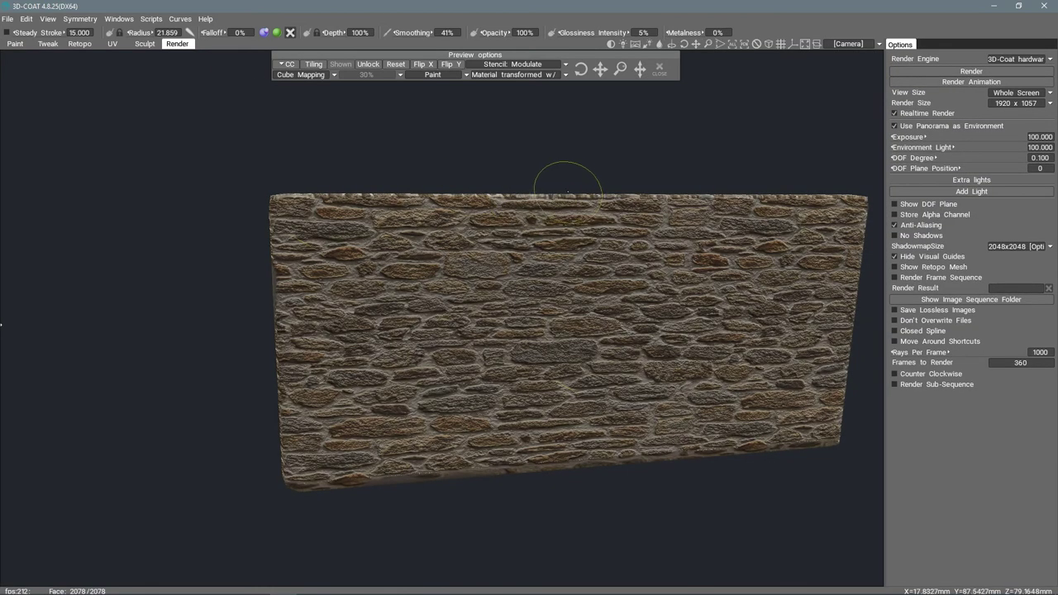
middle_click_drag(465, 276, 384, 271, "alt")
mouse_move(385, 271)
right_mouse_down("alt")
mouse_move(450, 277)
mouse_move(371, 273)
right_mouse_up("alt")
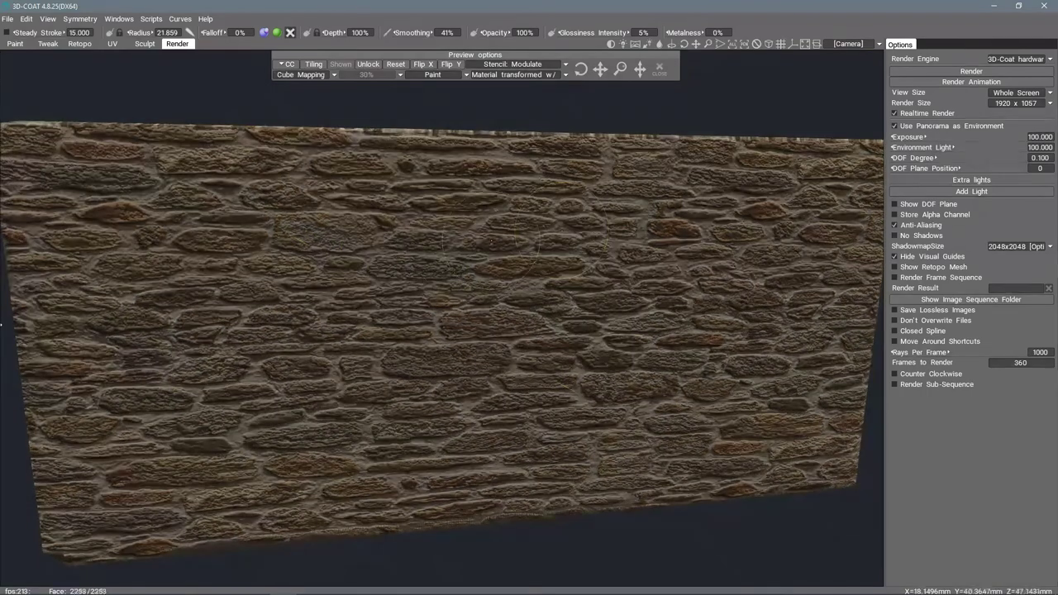